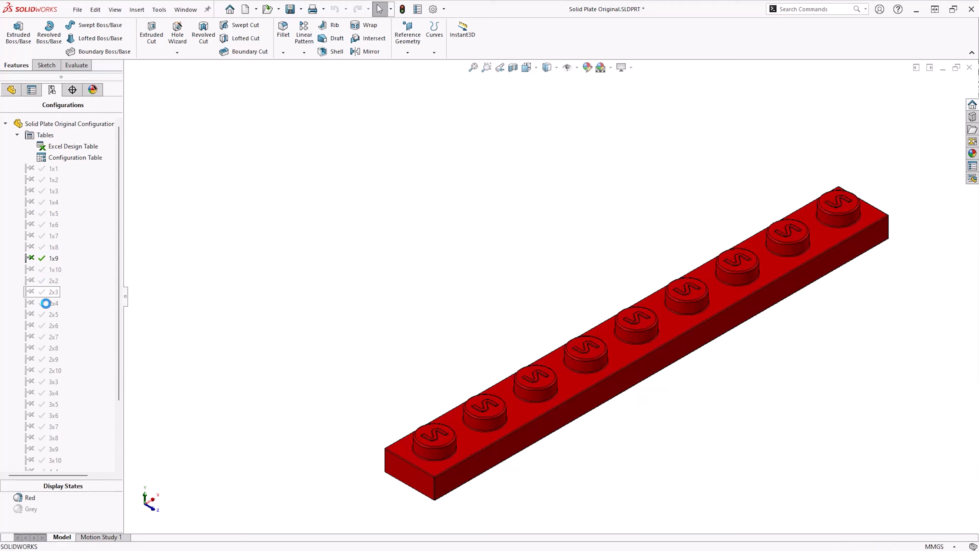
Activate the 2x5, 3x4, 4x4 and 4x10 configurations in turn to preview the plate sizes
double_click(43, 316)
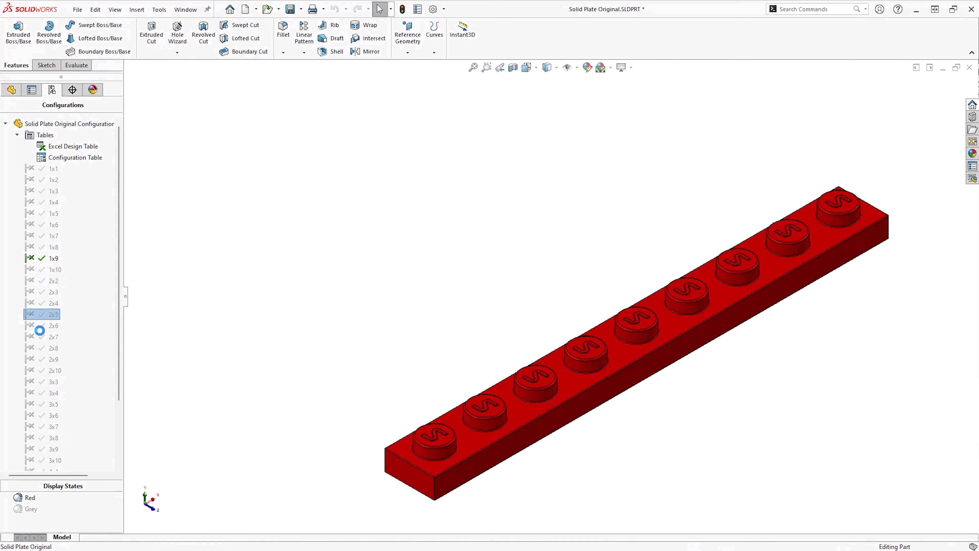
double_click(42, 393)
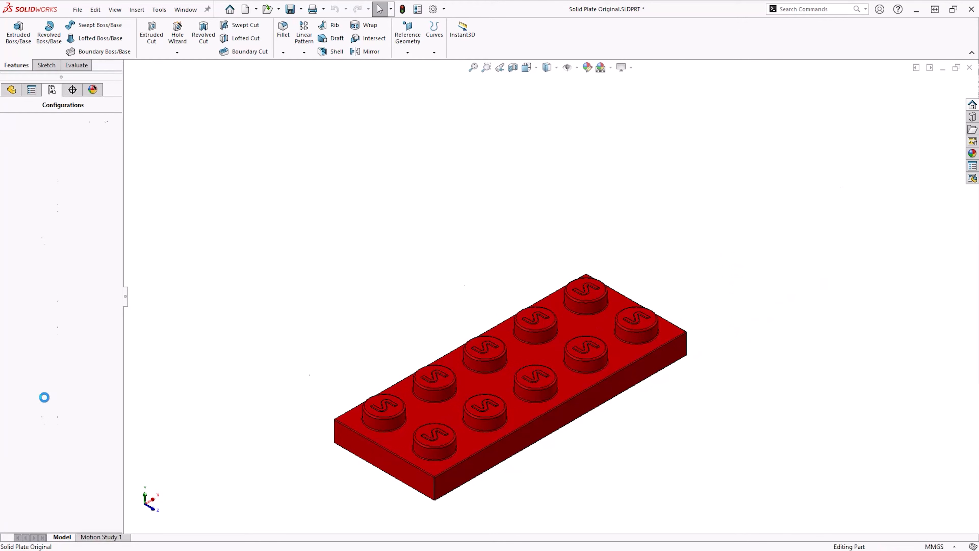
scroll(44, 397, down, 3)
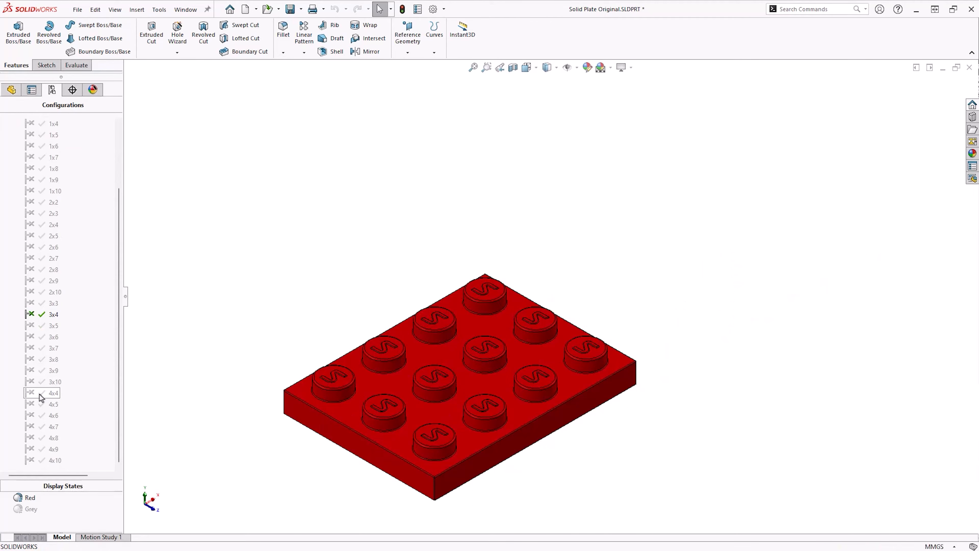
double_click(40, 393)
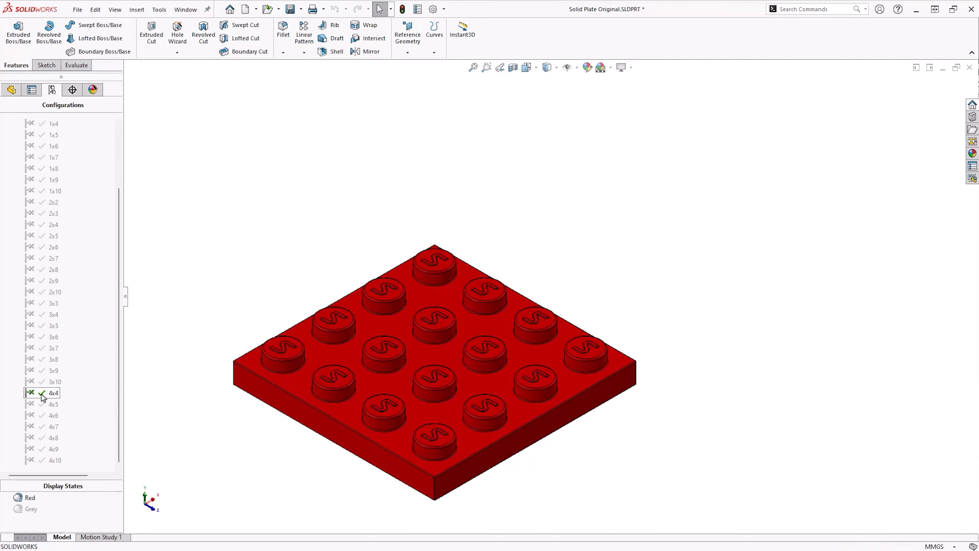
double_click(43, 460)
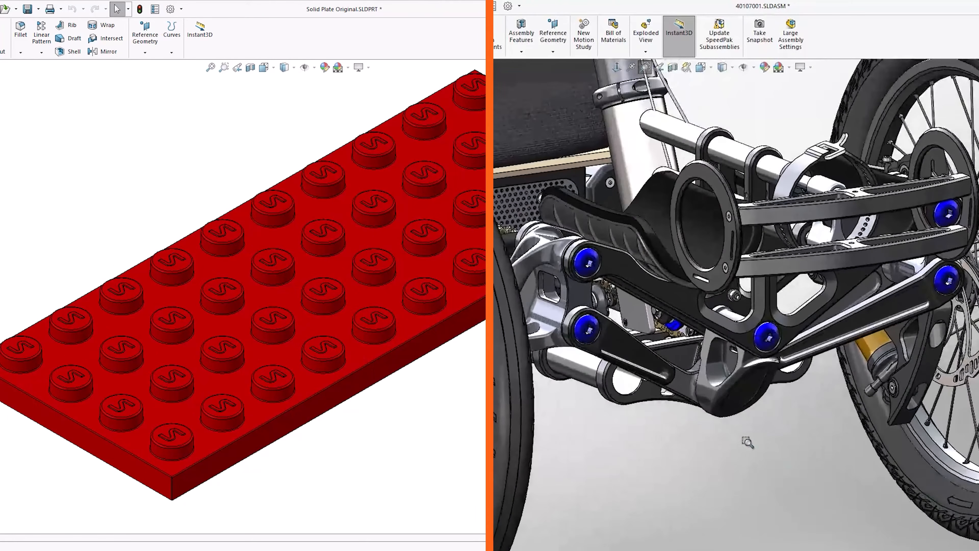
click(648, 392)
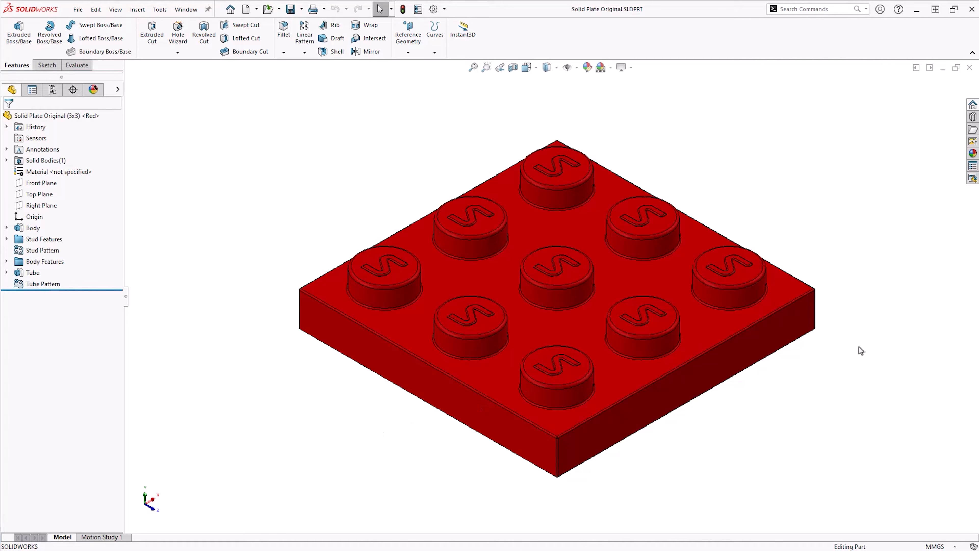
Activate the 2x2 configuration of the plate and return to the feature tree
middle_drag(850, 341, 884, 280)
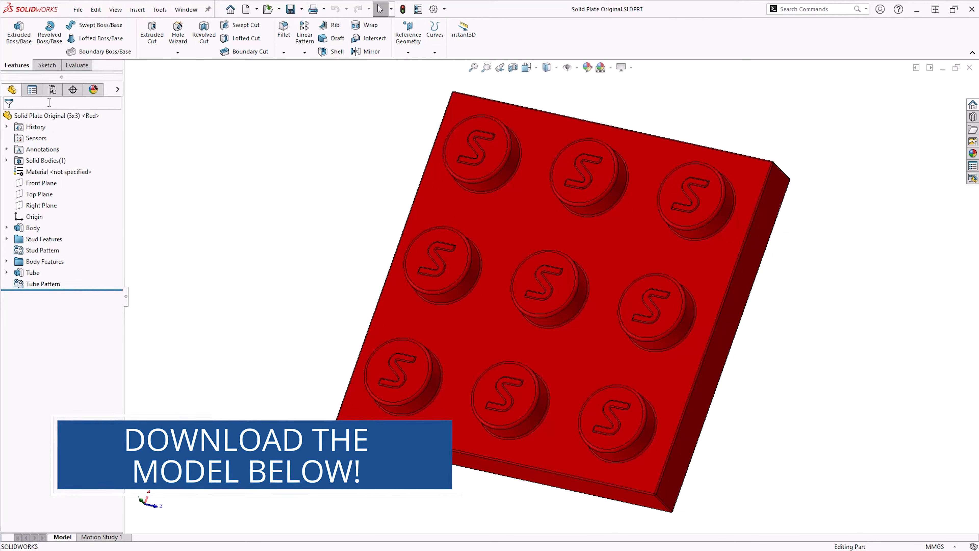
click(50, 92)
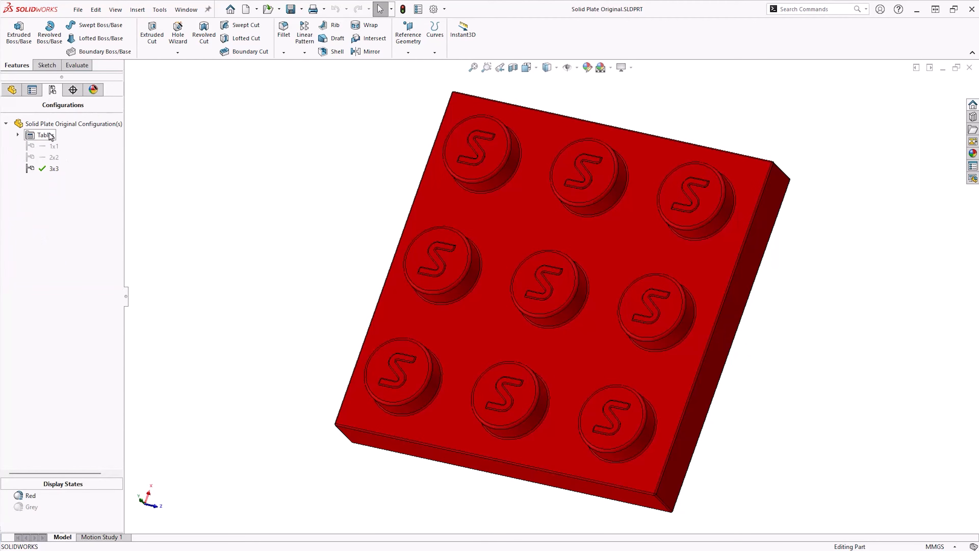
double_click(45, 157)
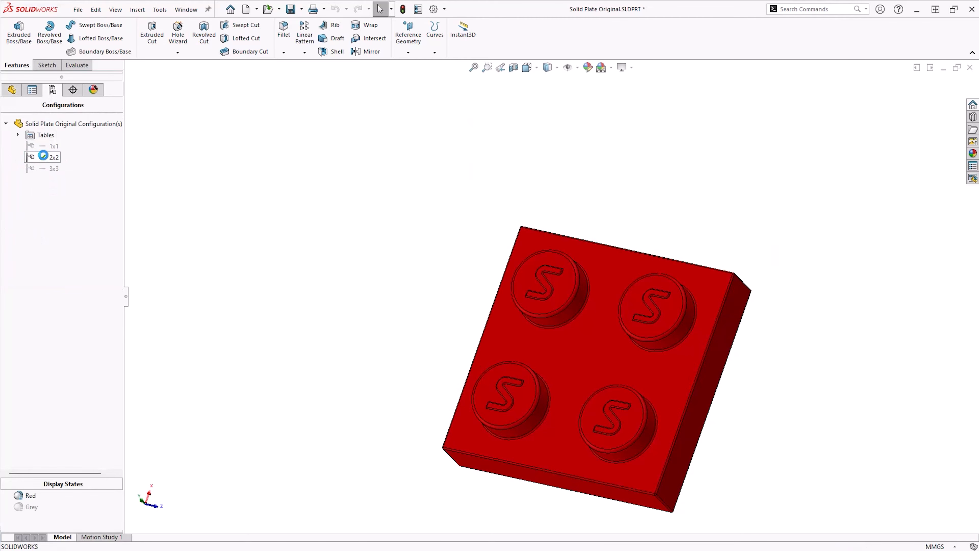
click(15, 92)
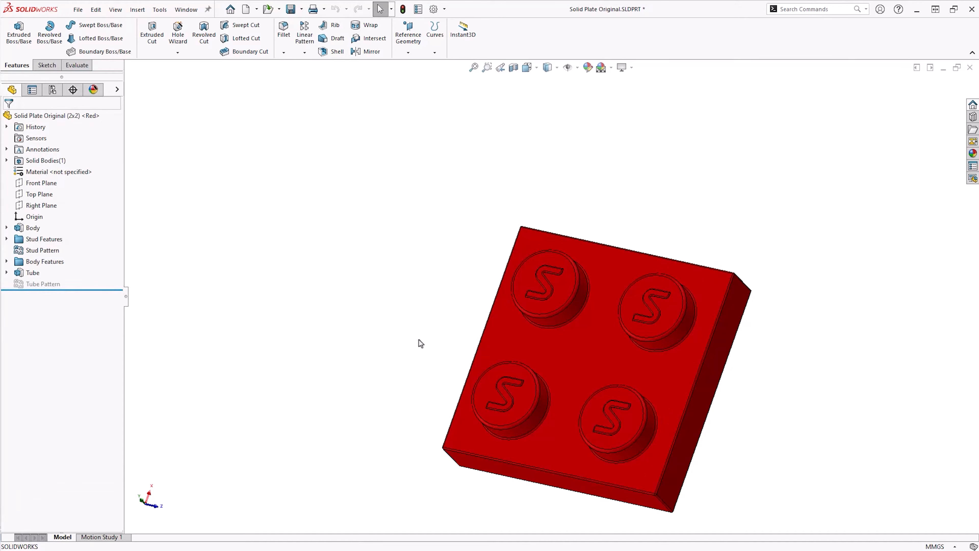
Activate the 1x1 configuration and return to the feature tree
mouse_move(420, 341)
middle_down()
mouse_move(247, 188)
mouse_move(341, 245)
mouse_move(424, 327)
middle_up()
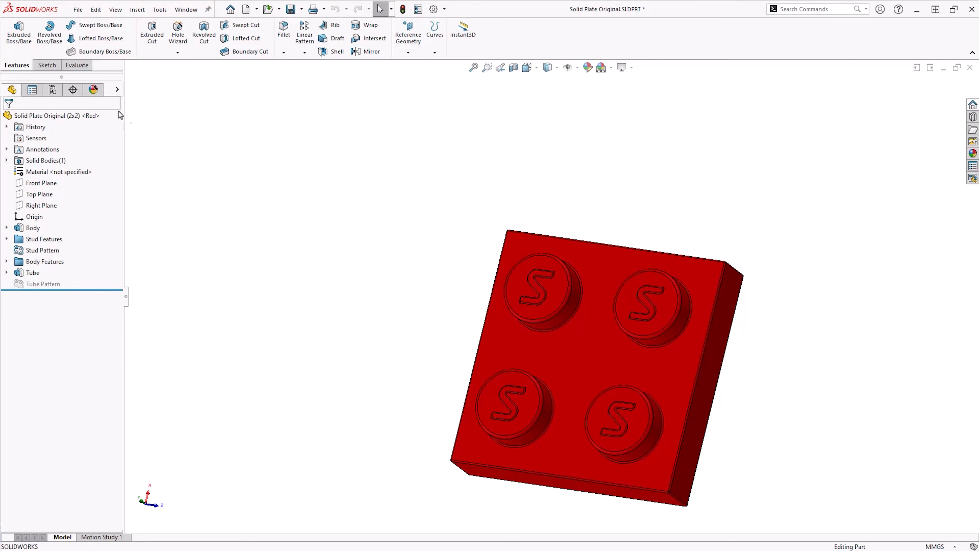
click(58, 92)
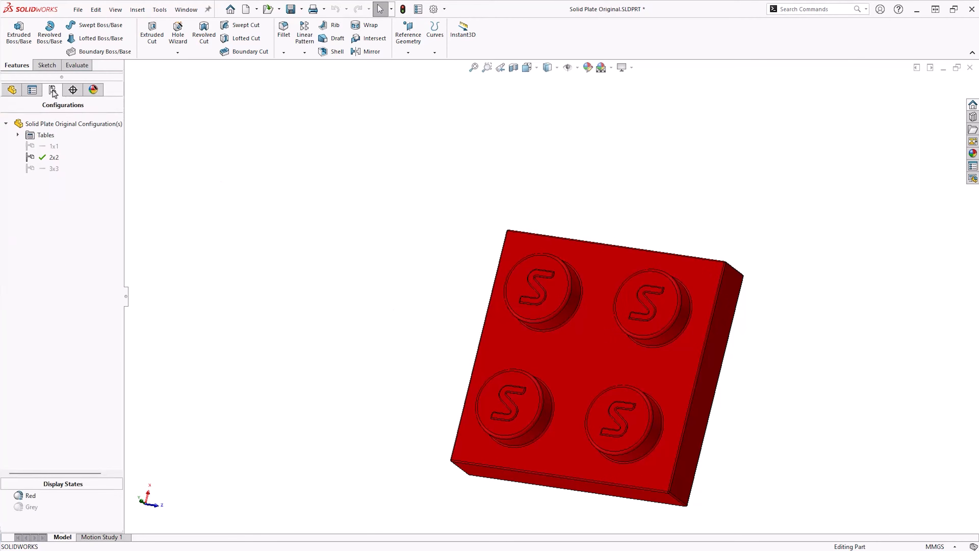
double_click(42, 147)
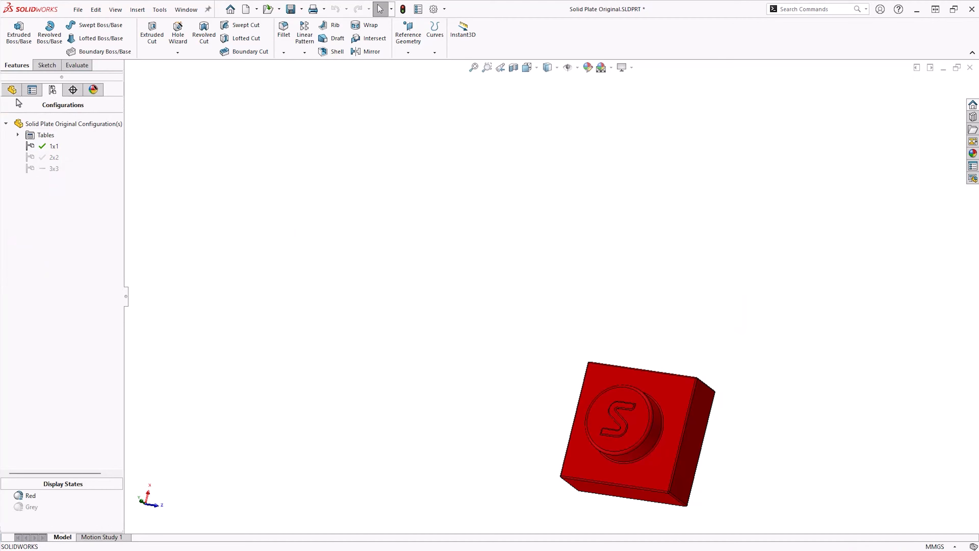
click(10, 91)
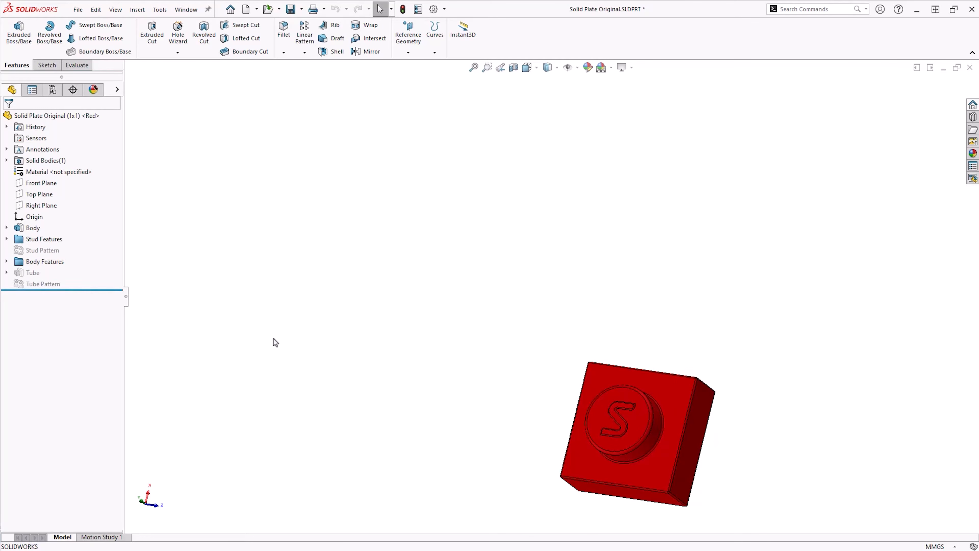
Reactivate the 3x3 configuration and zoom the plate to fit the view
mouse_move(506, 401)
middle_down()
mouse_move(325, 245)
mouse_move(454, 387)
mouse_move(494, 412)
middle_up()
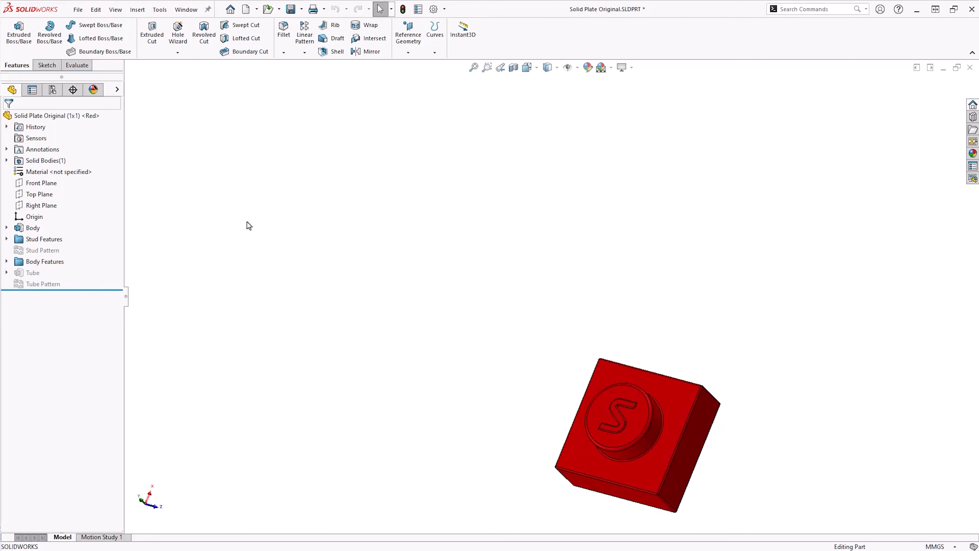
click(54, 90)
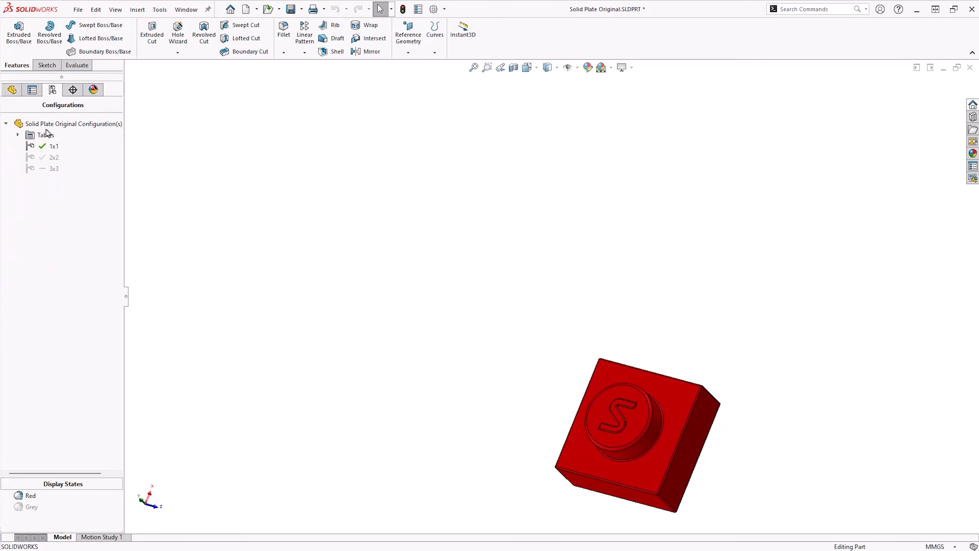
double_click(41, 167)
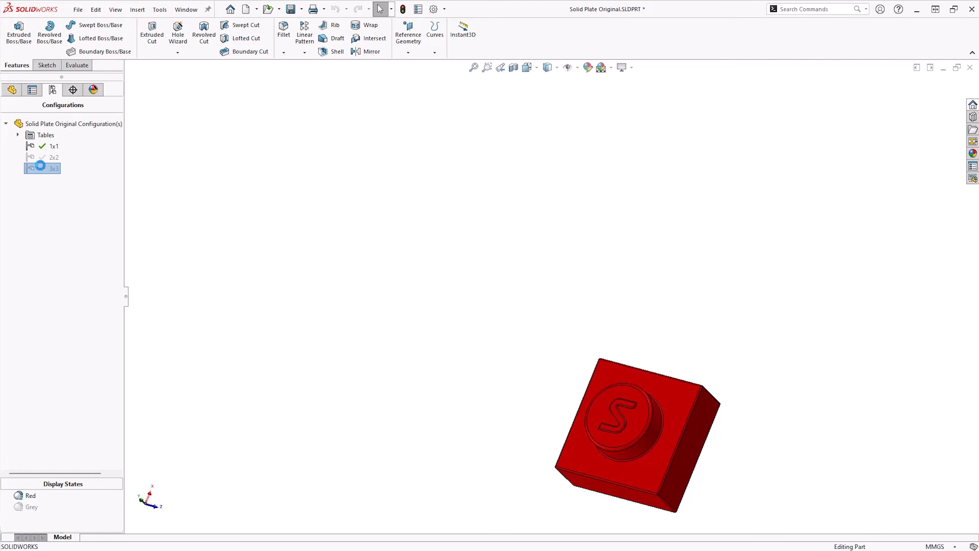
click(11, 91)
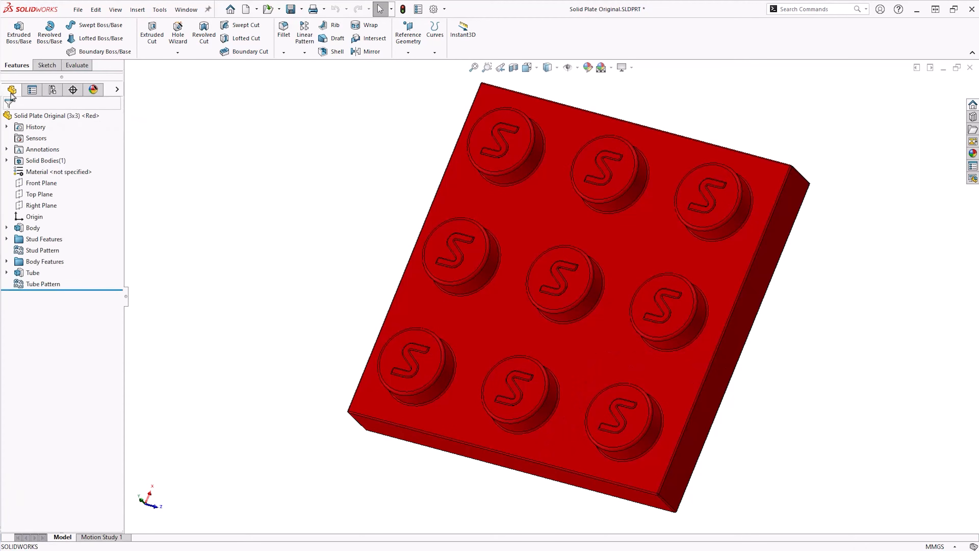
key(f)
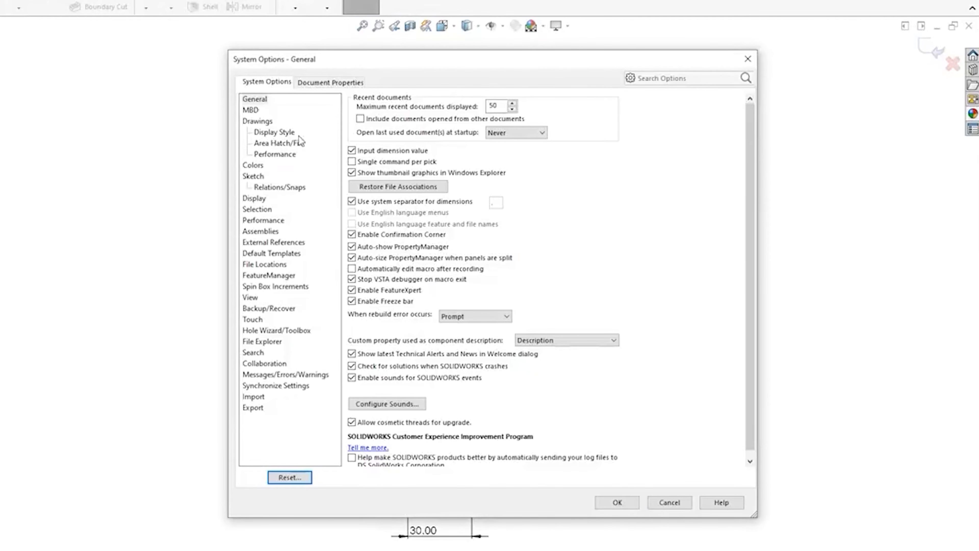
click(269, 274)
click(332, 141)
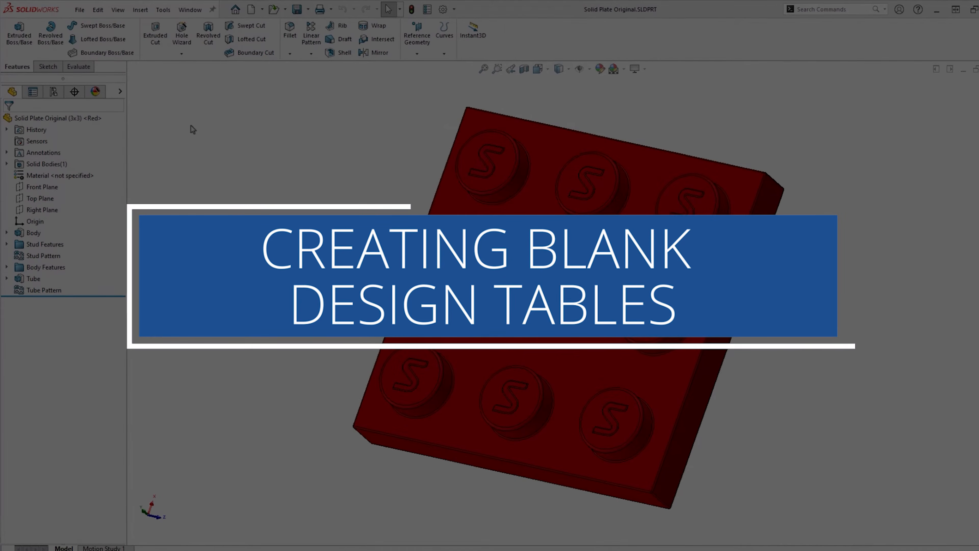
Insert an Excel Design Table using the Blank source option and confirm it
click(140, 10)
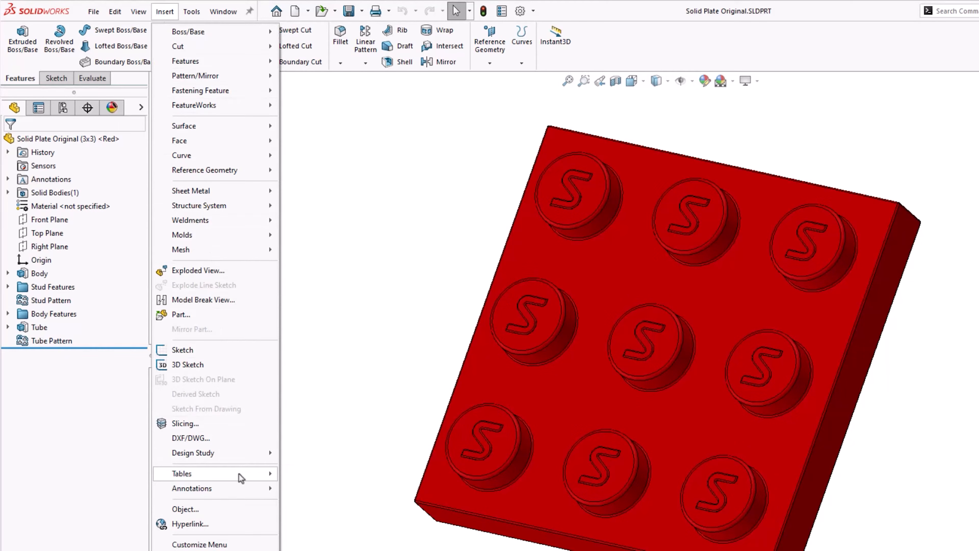
mouse_move(241, 475)
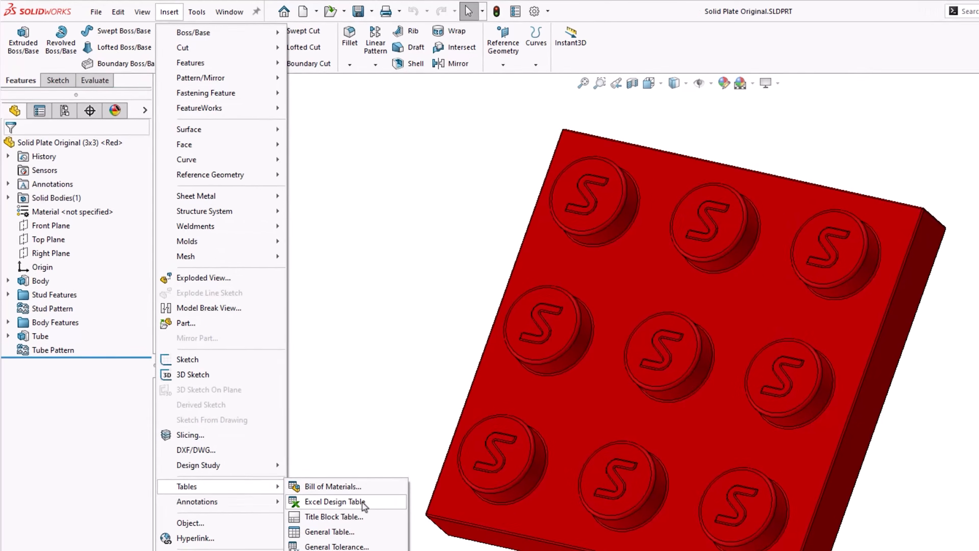
click(334, 501)
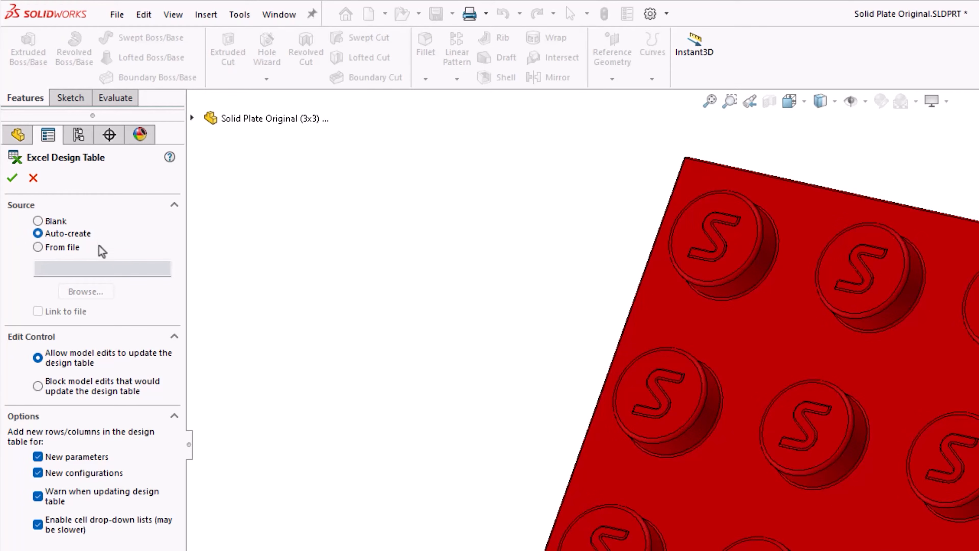
click(38, 222)
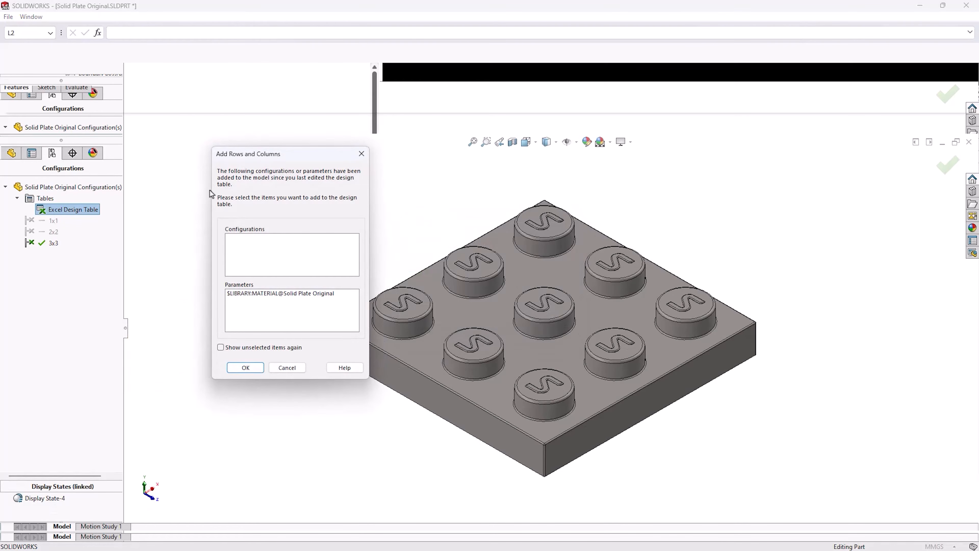
click(284, 293)
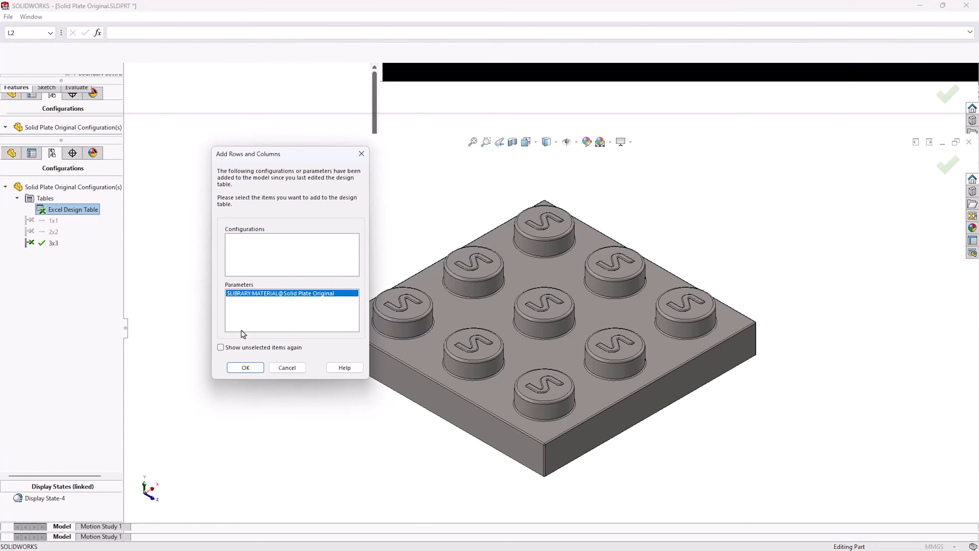
click(246, 367)
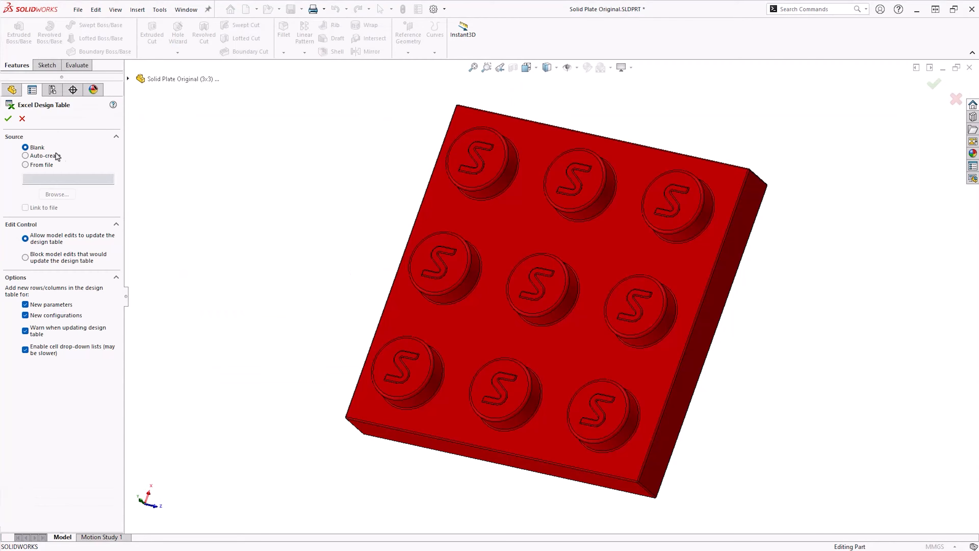
click(8, 118)
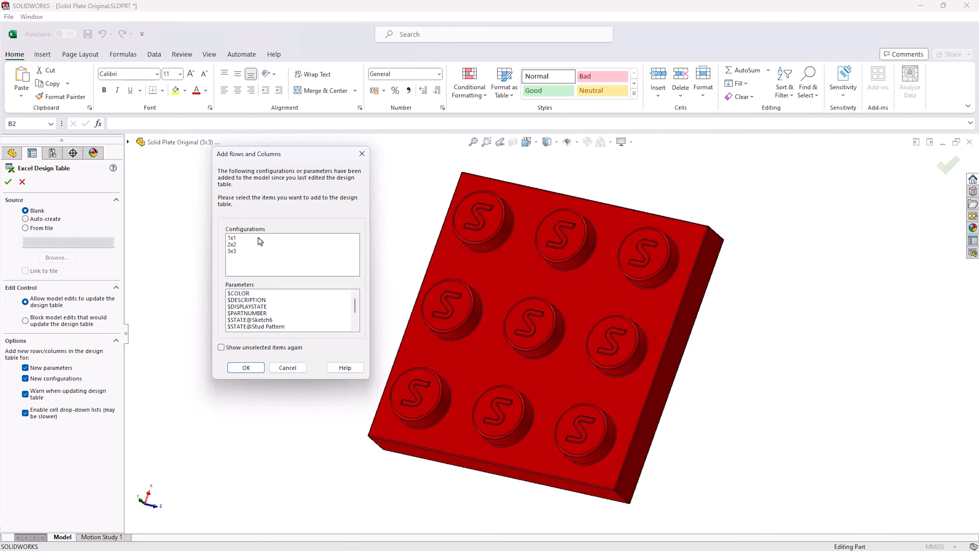
Add configurations 1x1, 2x2 and 3x3 and parameters Length@Sketch2 and Width@Sketch2 to the design table
click(236, 238)
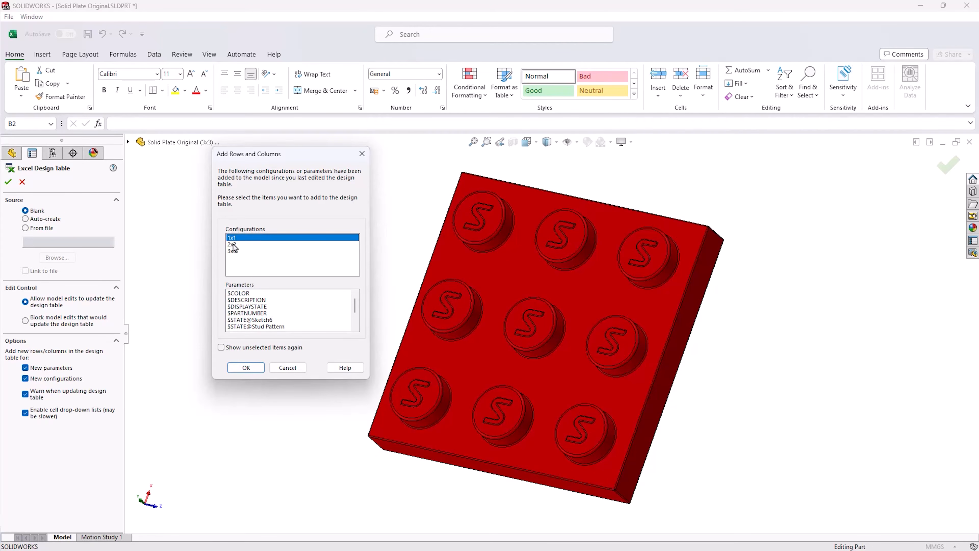
ctrl+click(233, 244)
ctrl+click(233, 251)
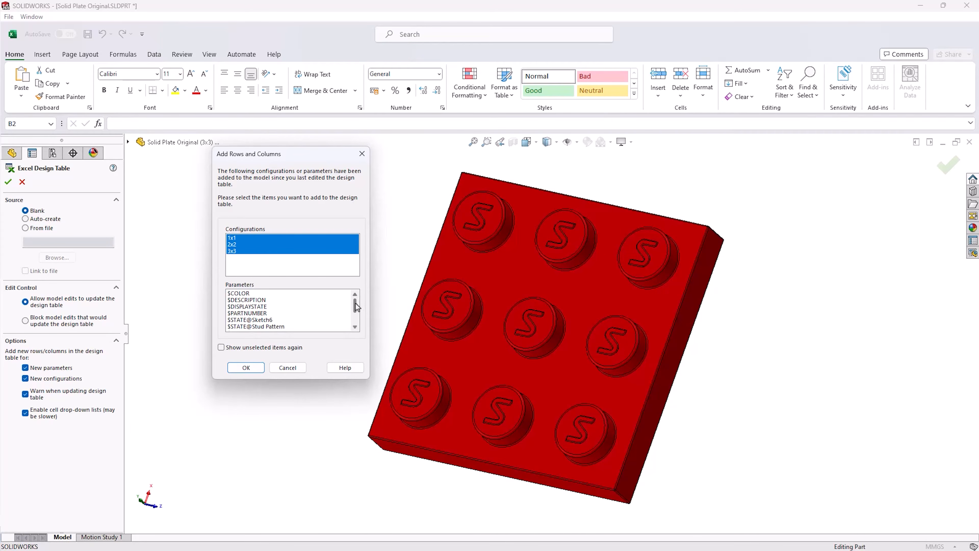
drag(356, 307, 356, 317)
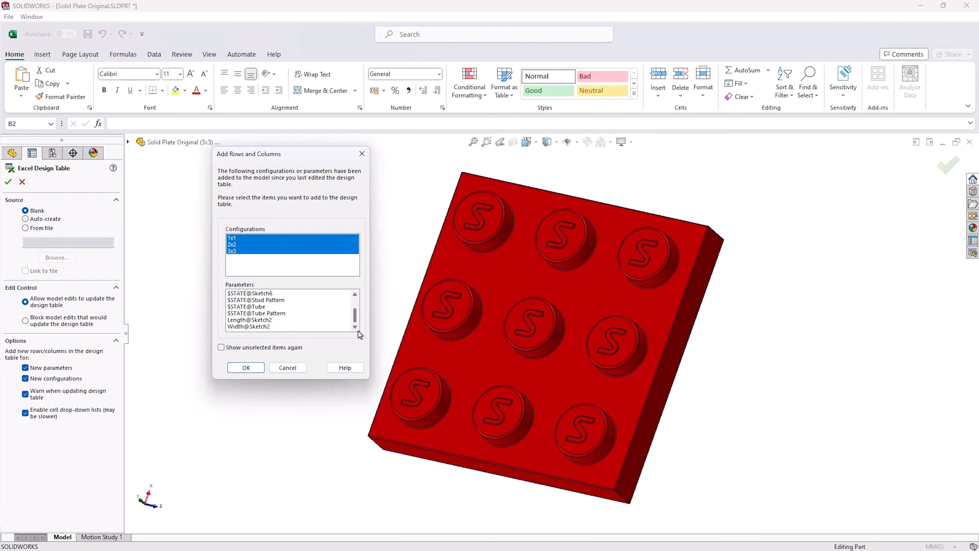
click(258, 321)
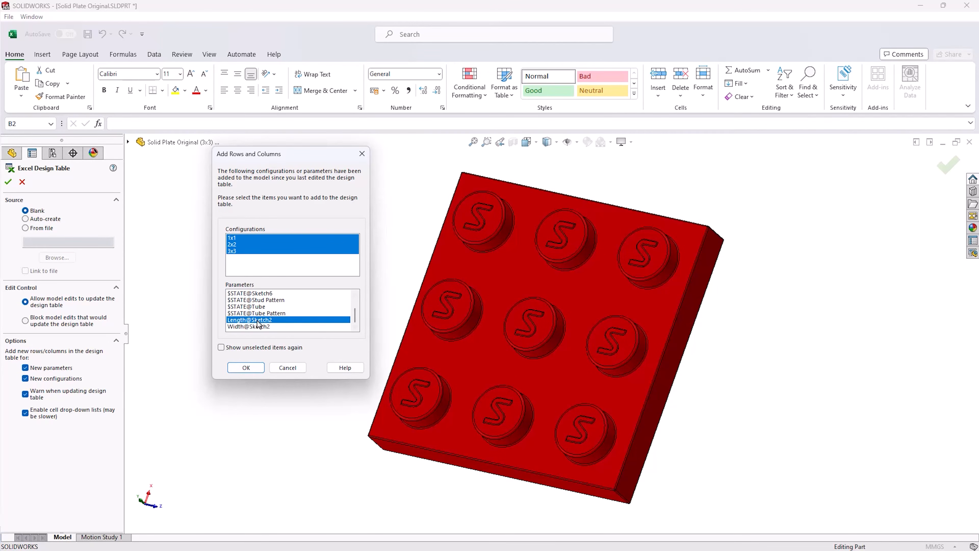
click(261, 327)
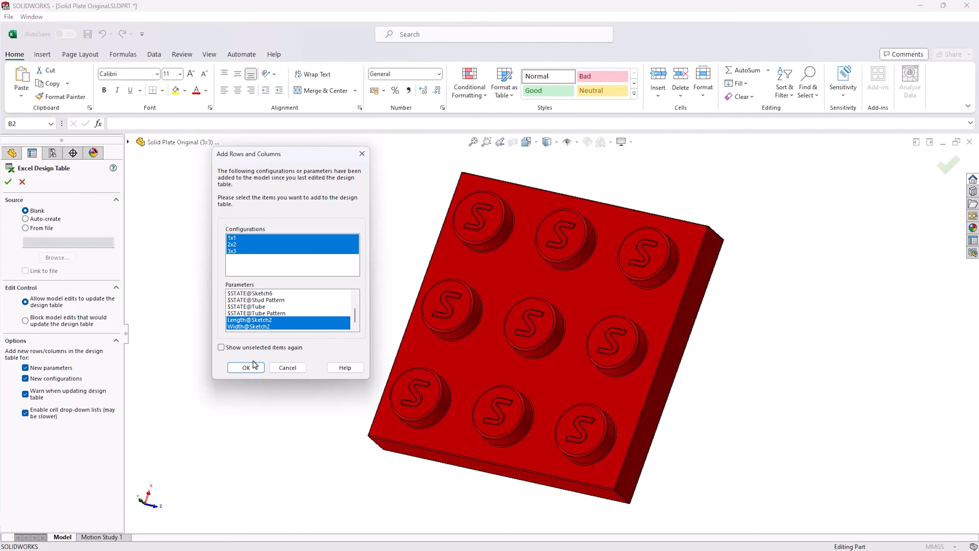
click(247, 367)
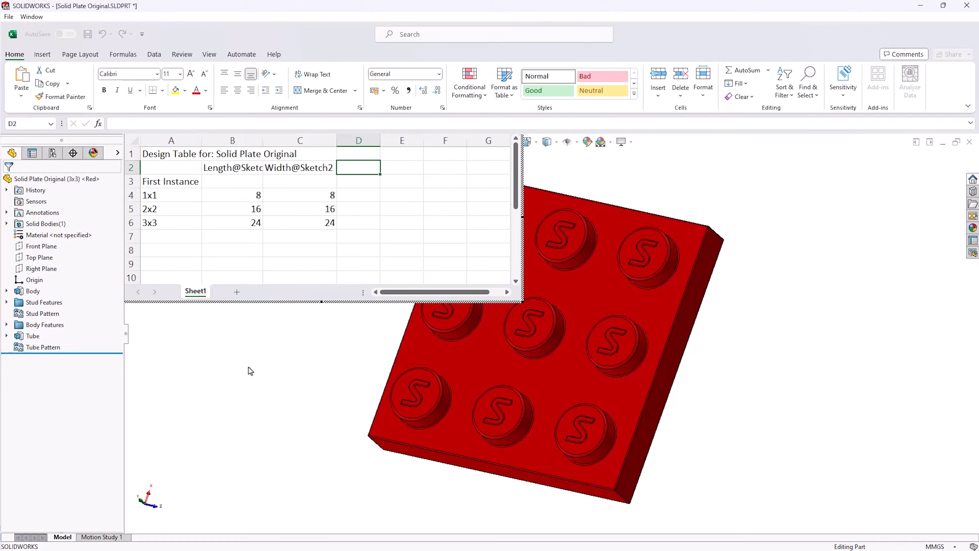
Add the Stud Pattern suppression state as a new column in the design table
double_click(43, 317)
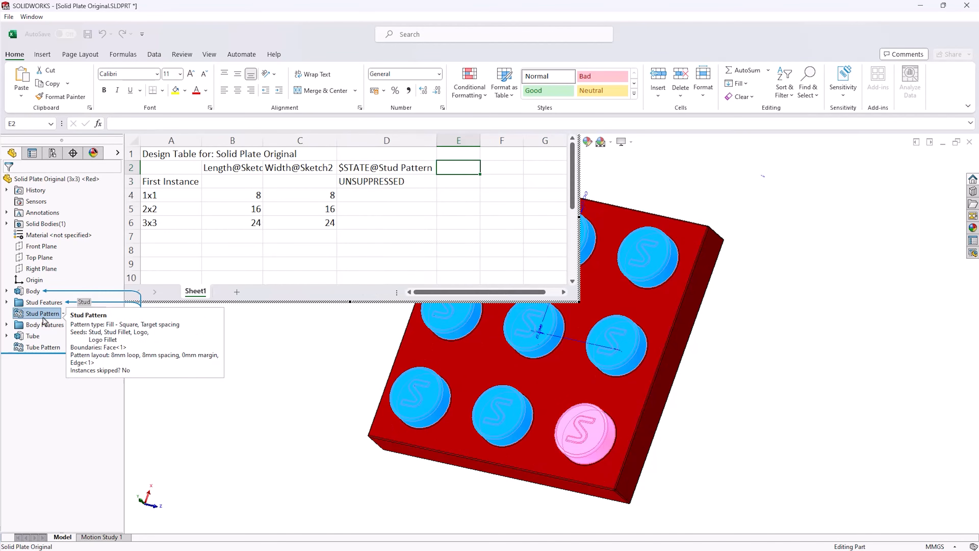
Add the Tube and Tube Pattern suppression states as new columns in the design table
double_click(33, 336)
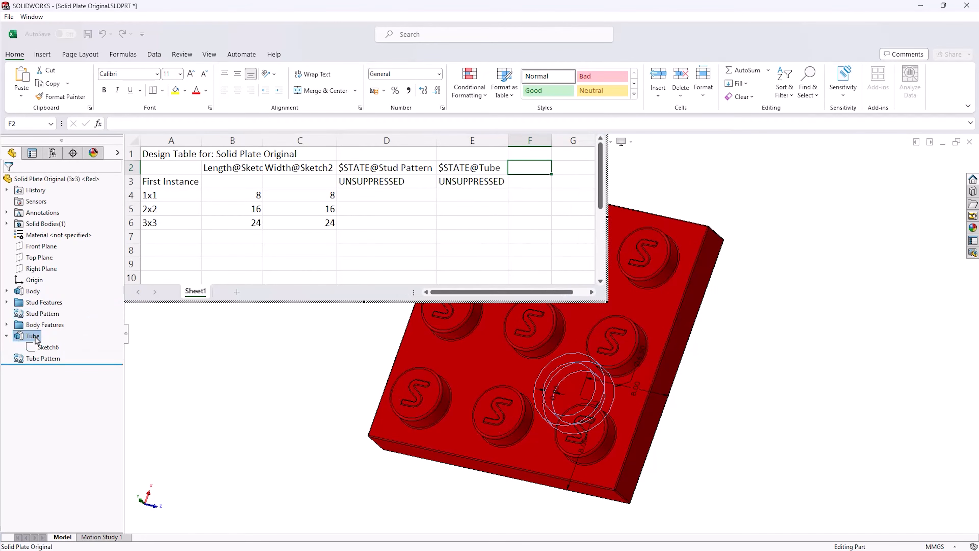
double_click(37, 359)
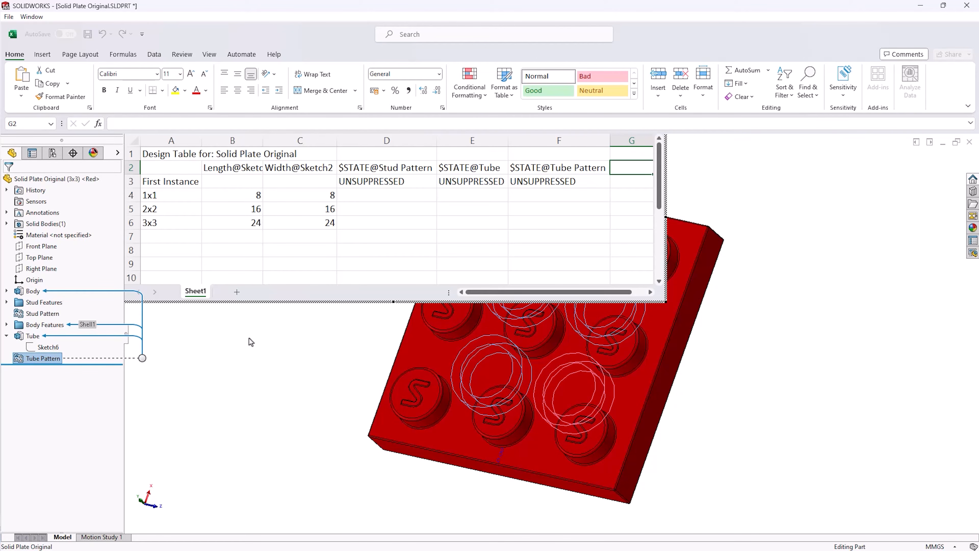
Clear the First Instance row of the design table and close the table
click(178, 184)
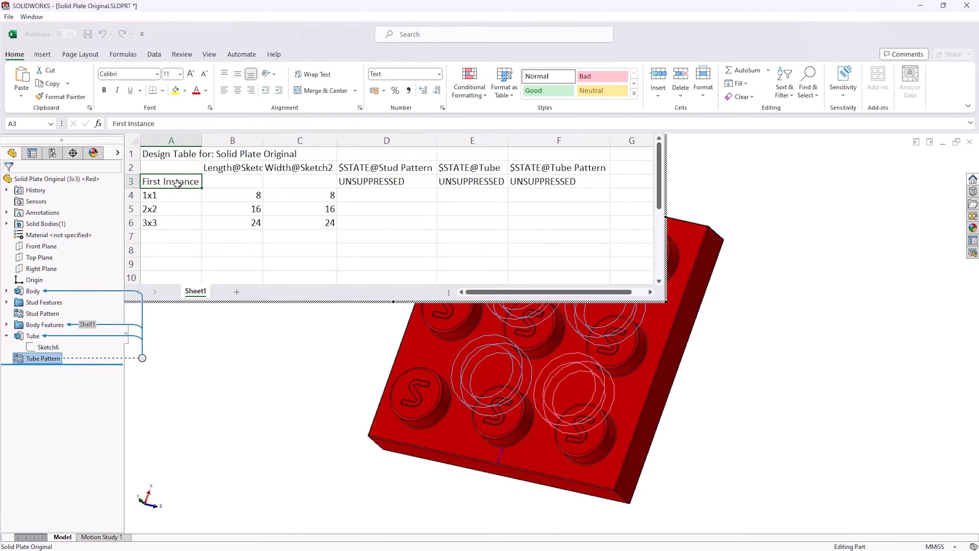
click(132, 182)
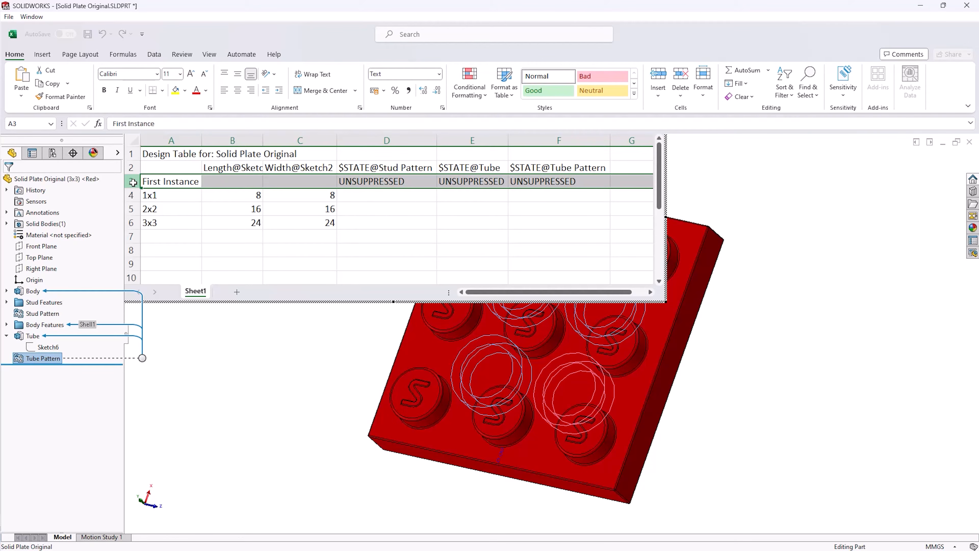
key(Delete)
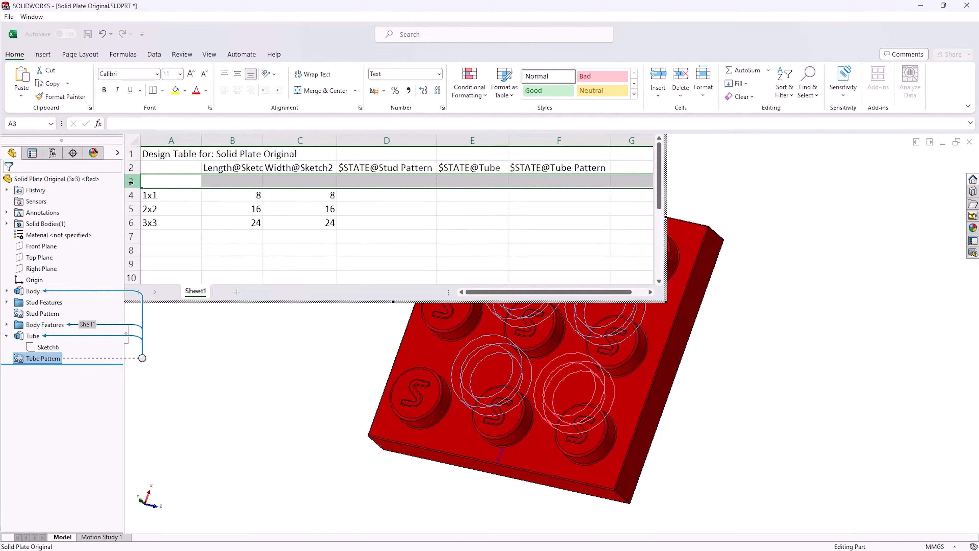
click(372, 200)
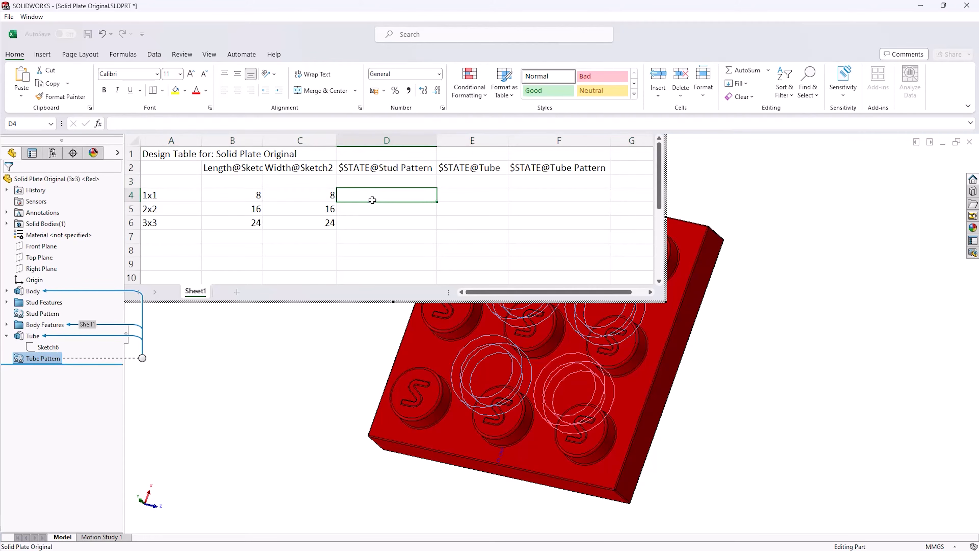
click(341, 316)
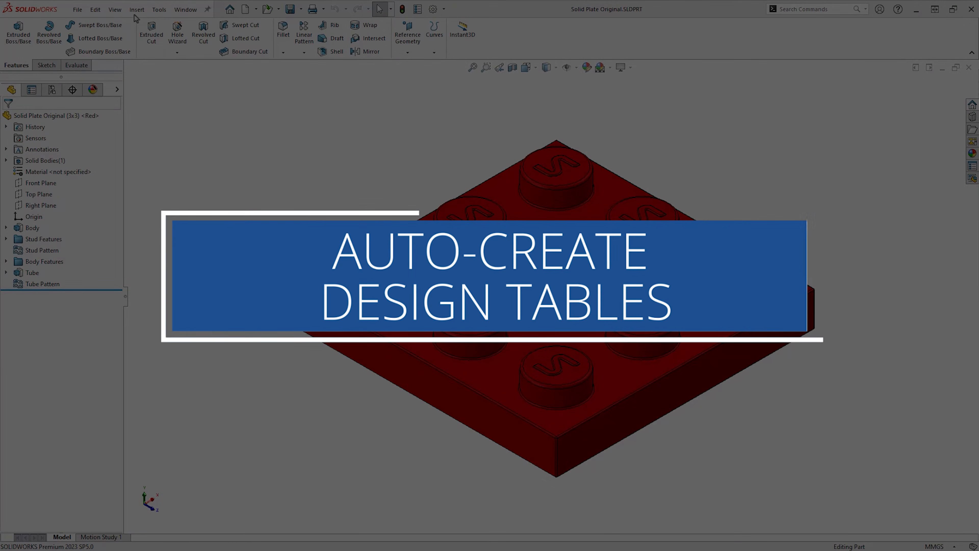
Insert a new Excel Design Table using the Auto-create source option and confirm it
click(136, 10)
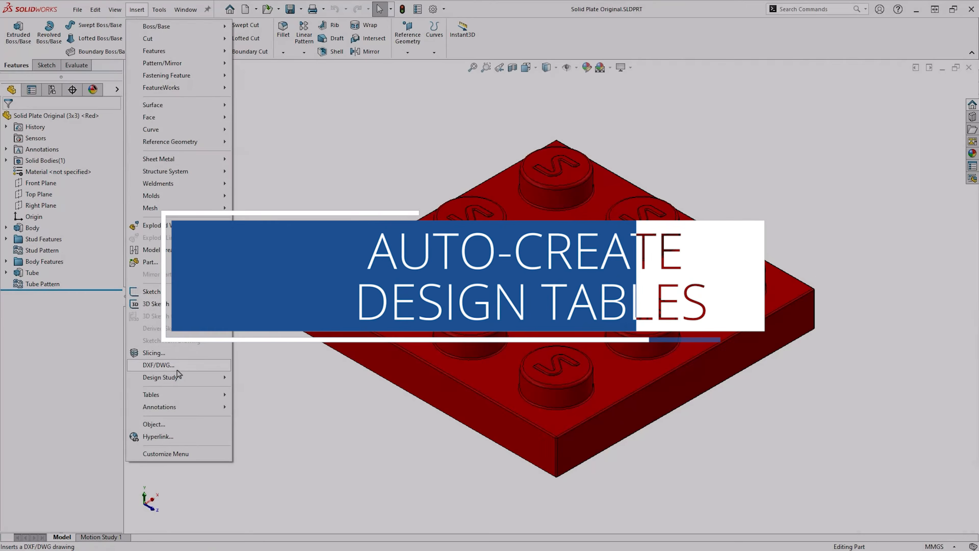
mouse_move(192, 395)
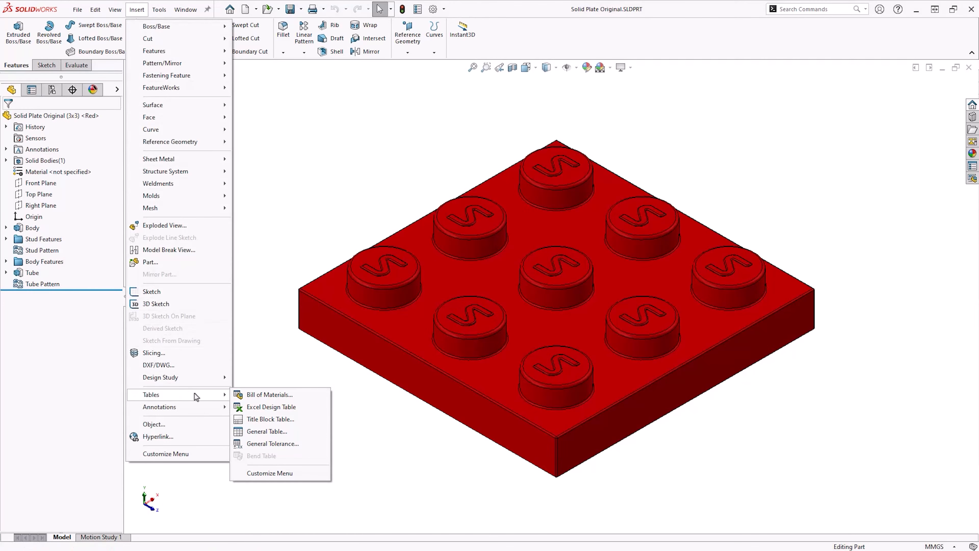
click(269, 406)
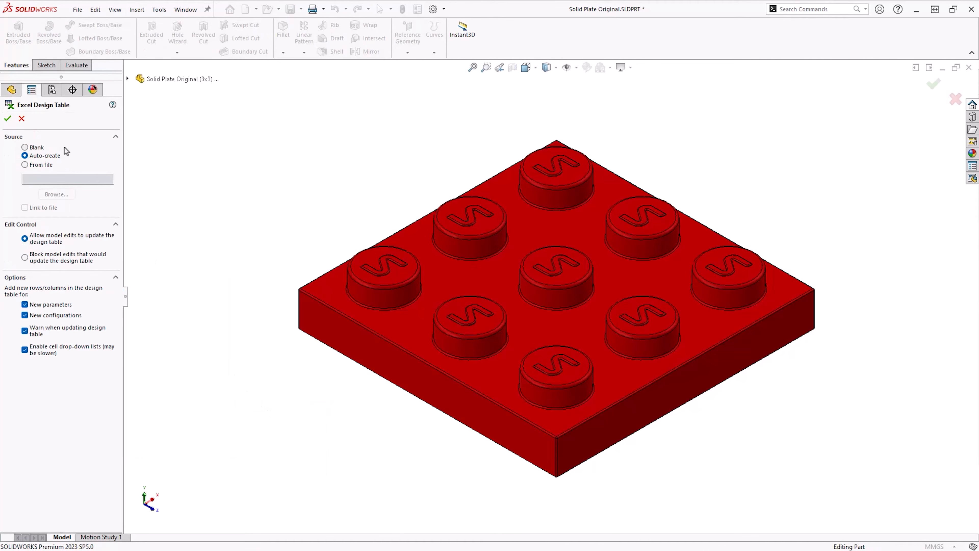
click(8, 118)
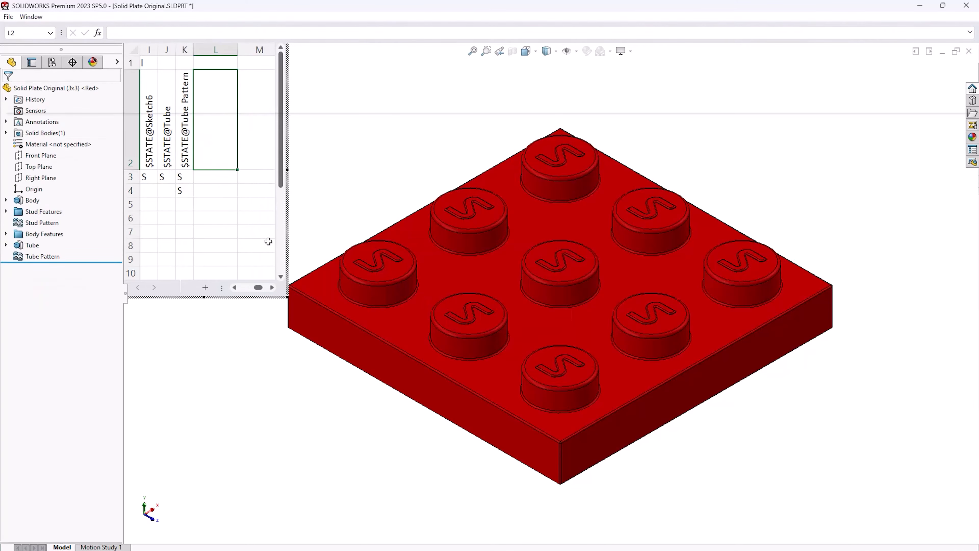
Clear the $COLOR column's header and values from the auto-created design table
drag(289, 297, 490, 296)
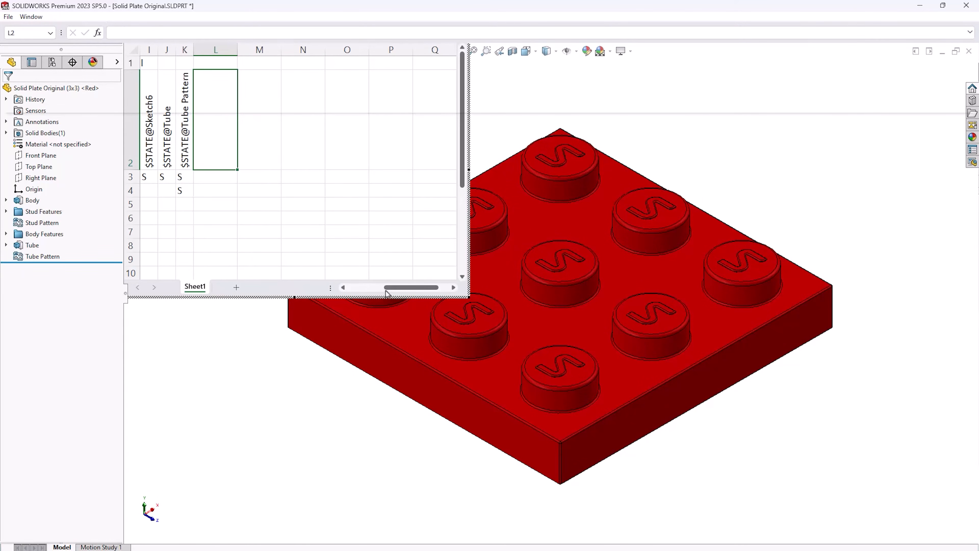
drag(387, 289, 354, 292)
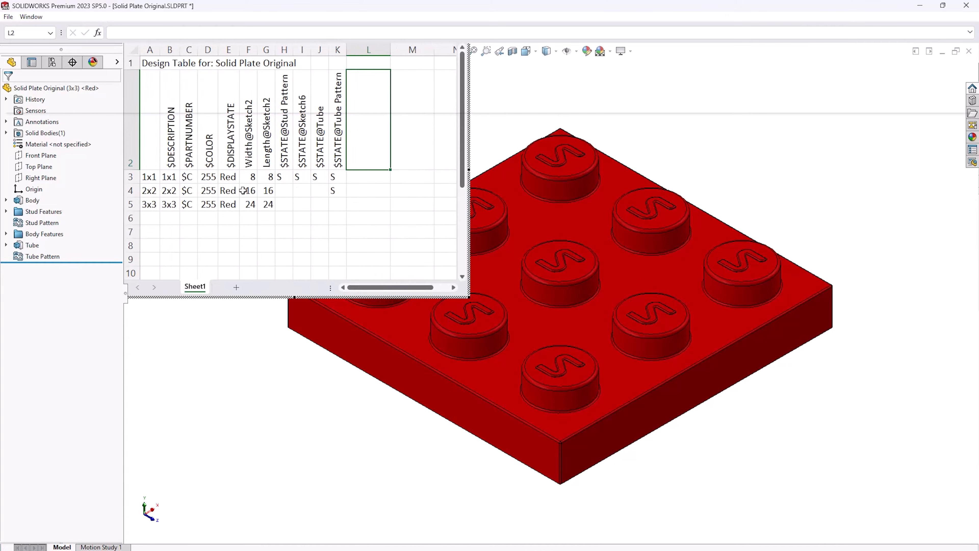
click(211, 159)
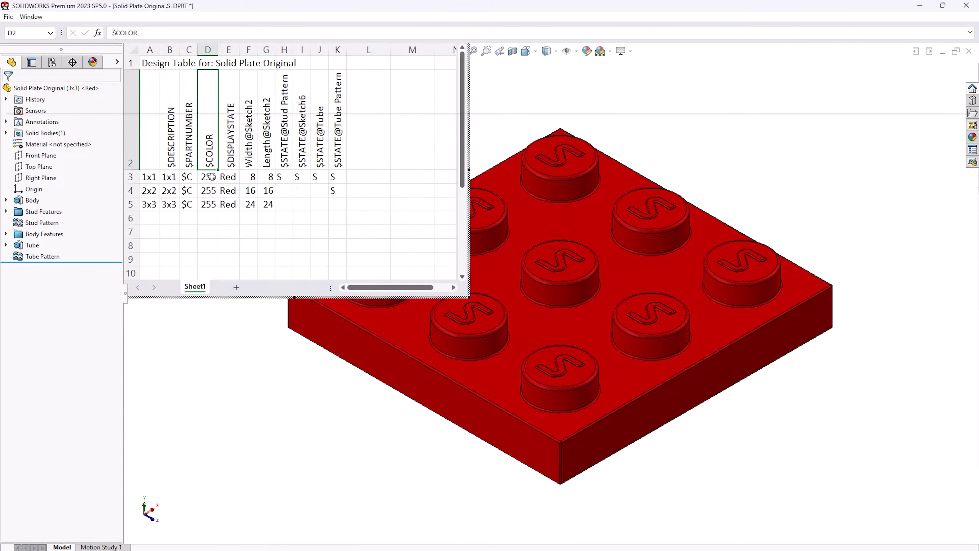
drag(212, 170, 213, 205)
key(Delete)
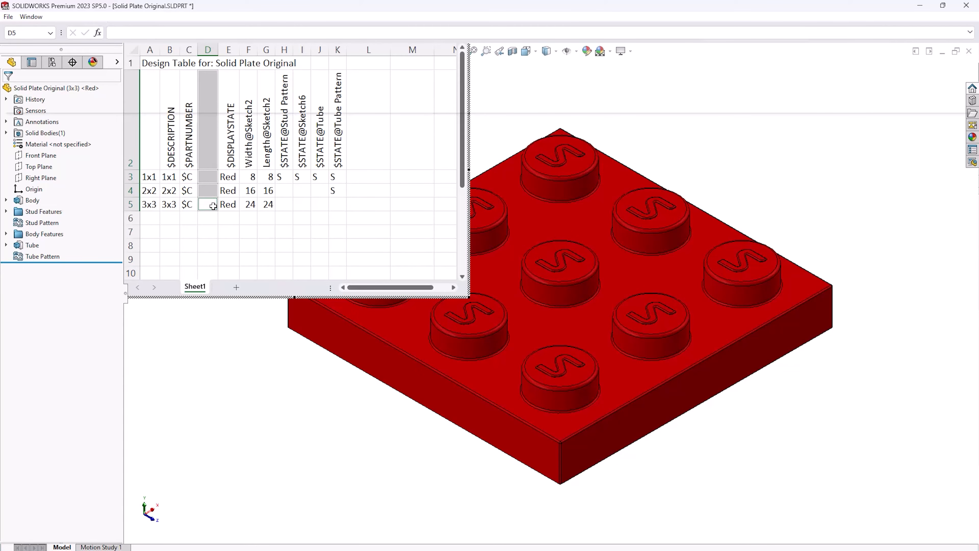
Enter $PRP@Vendor as the header of the emptied column D
click(208, 160)
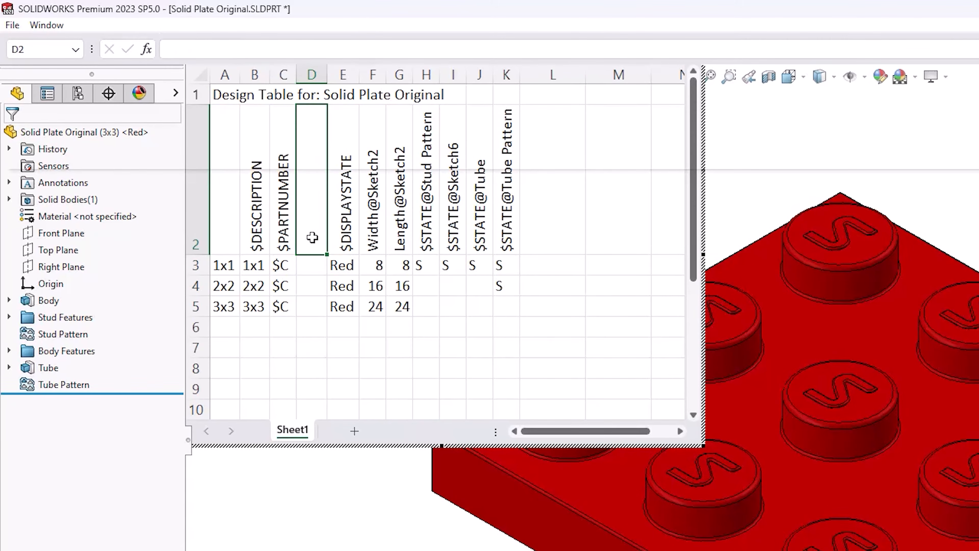
text($PRP)
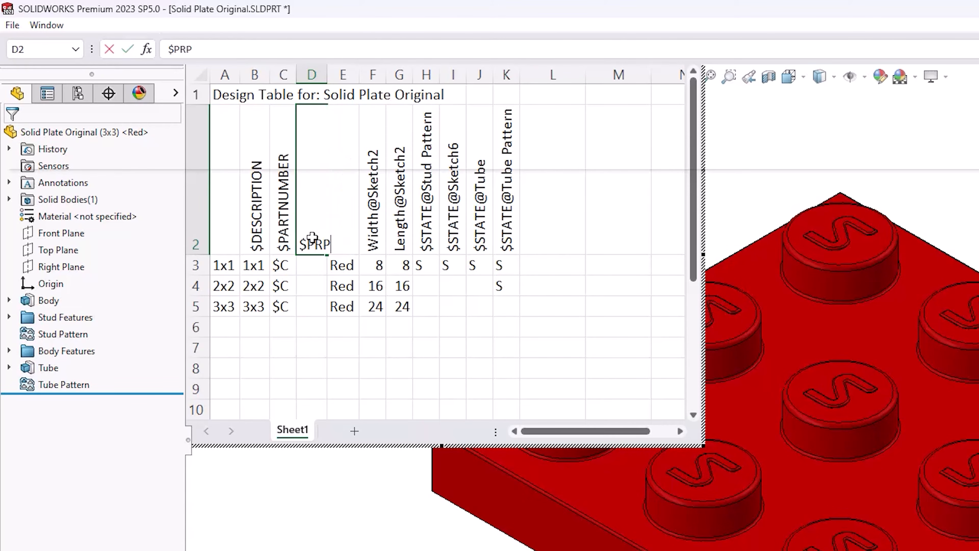
text(@Vendor)
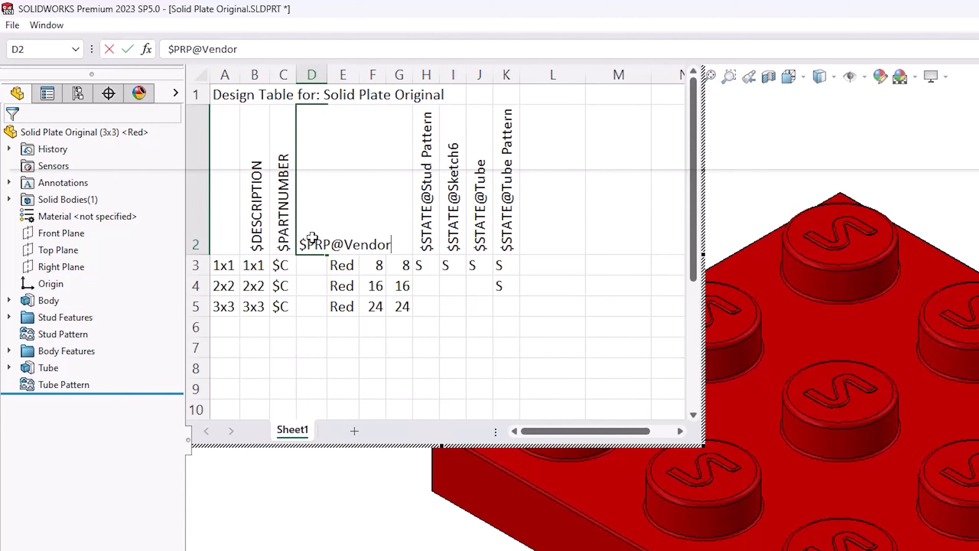
Fill in Vendor values A, B and C for configurations 1x1, 2x2 and 3x3
click(307, 267)
text(A)
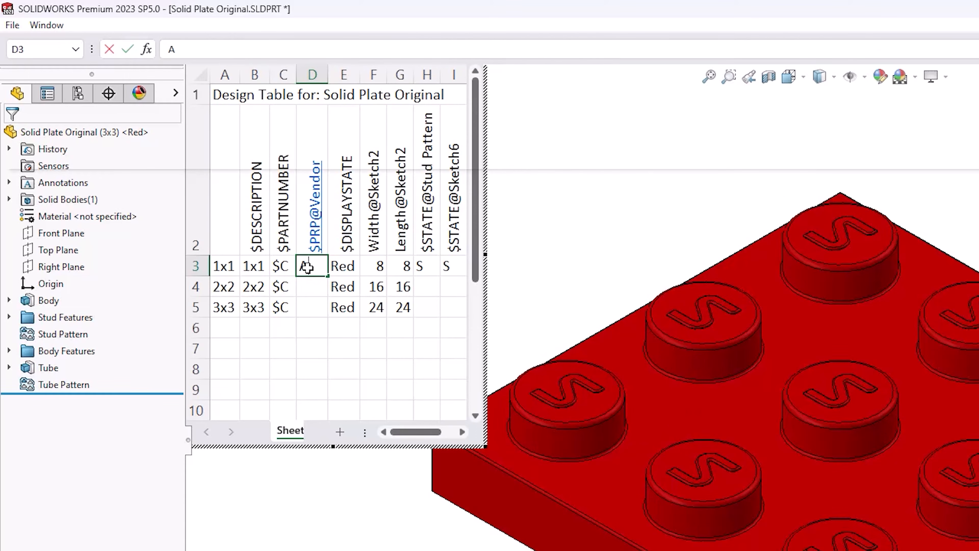
key(Return)
text(B)
key(Return)
text(C)
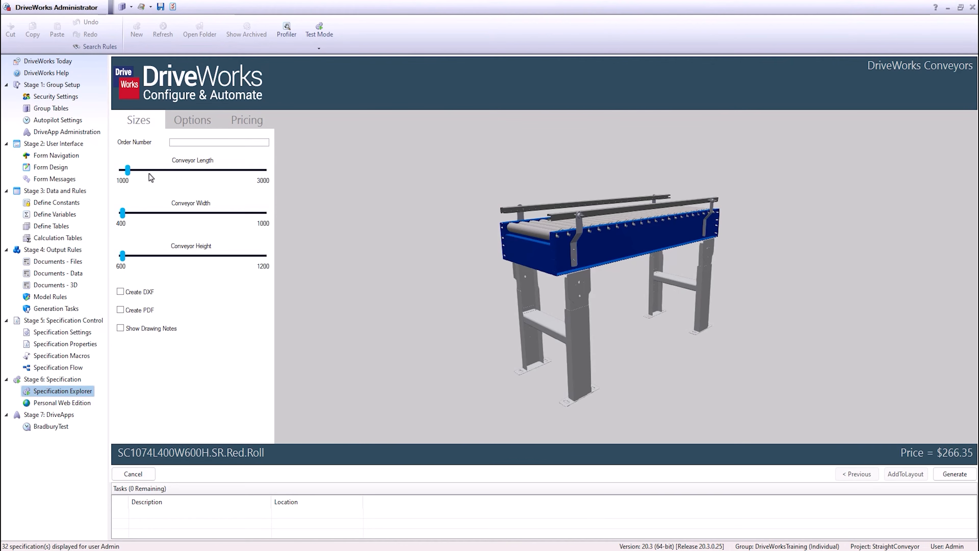
Switch to DriveWorks and set the conveyor length, width and height sliders in the configurator
drag(149, 174, 163, 174)
drag(124, 212, 162, 213)
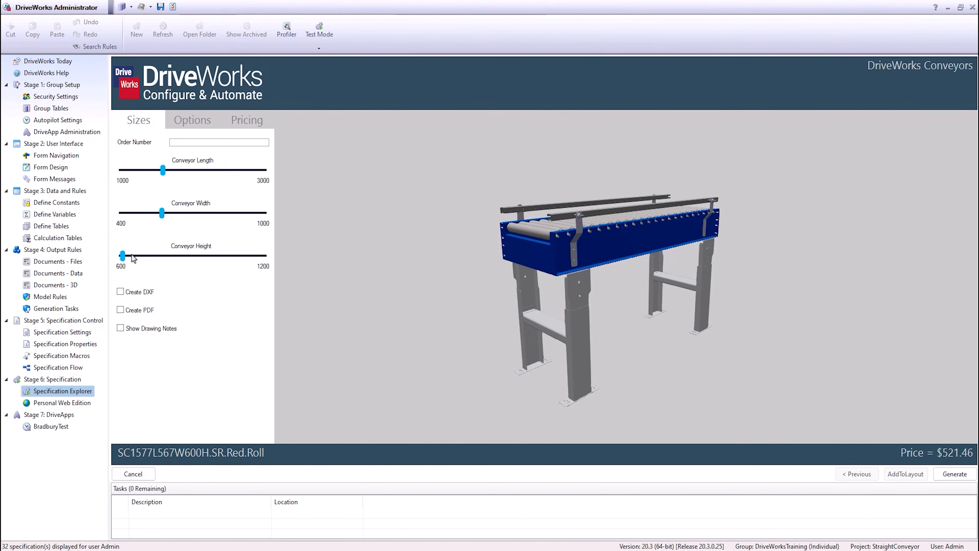
drag(123, 256, 153, 256)
Choose the belt bed type on the Options page and open the pricing breakdown
click(190, 120)
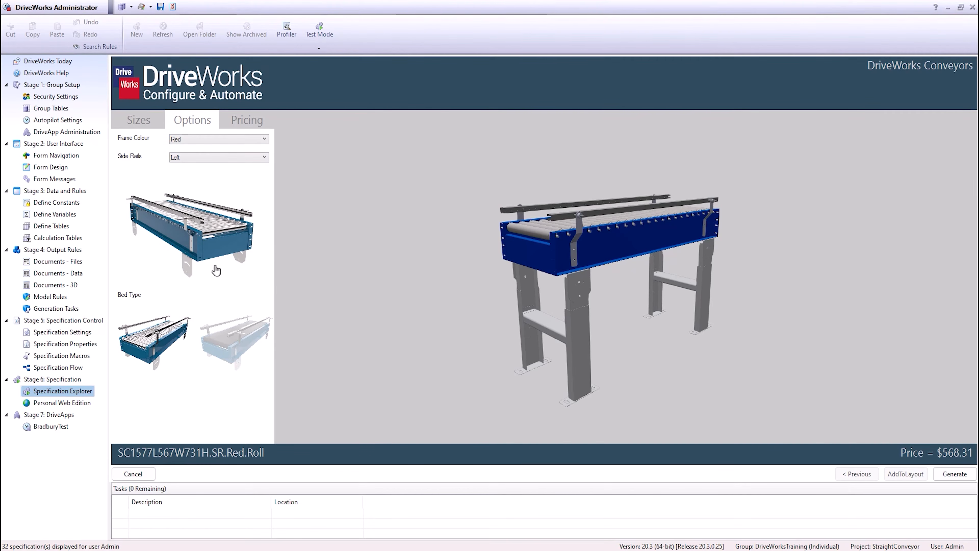
click(235, 332)
click(240, 125)
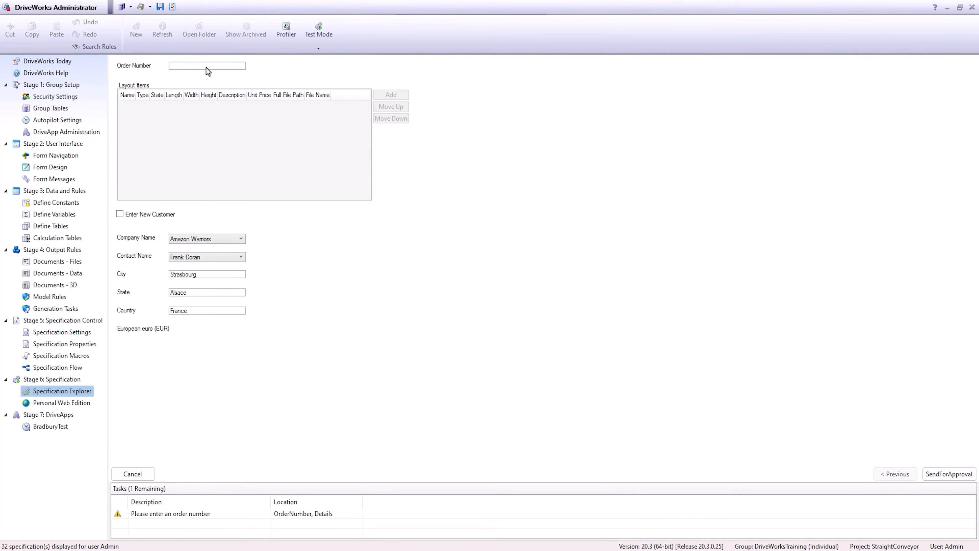
Enter an order number, add a new layout item, and set its conveyor width and height
click(207, 65)
text(1234)
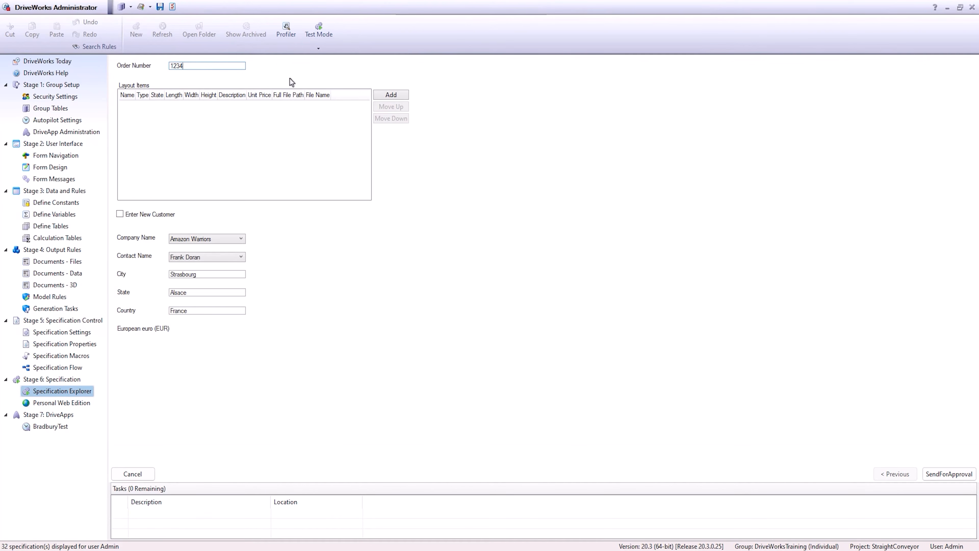
click(389, 95)
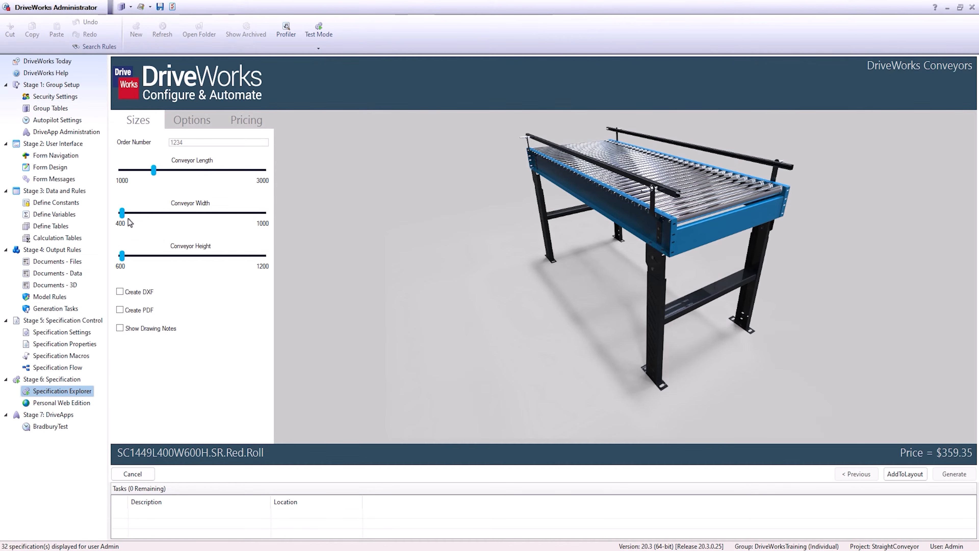
drag(121, 213, 193, 213)
drag(122, 255, 174, 256)
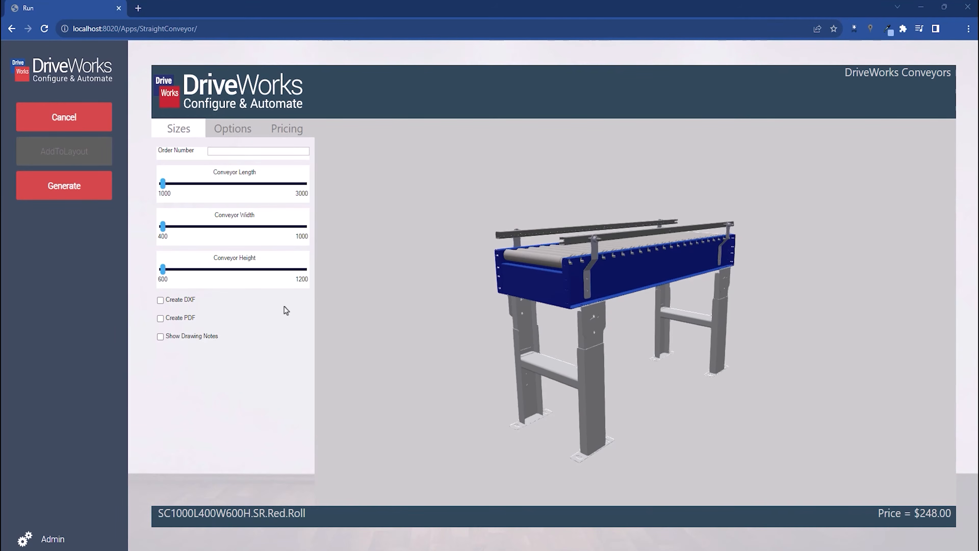
In the browser configurator, set conveyor width and height and choose the belt bed type
drag(552, 291, 573, 300)
drag(163, 228, 187, 229)
drag(163, 270, 220, 273)
click(230, 130)
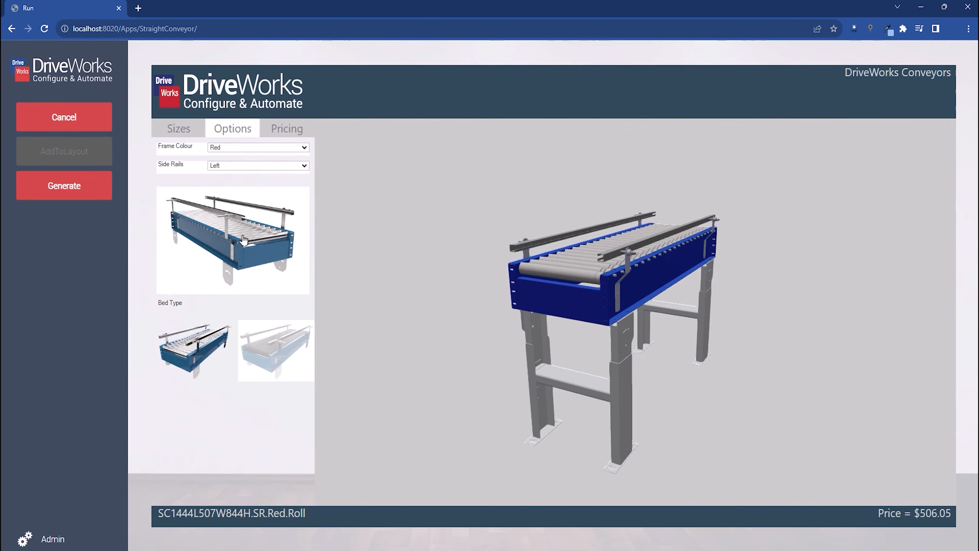
click(272, 350)
click(185, 132)
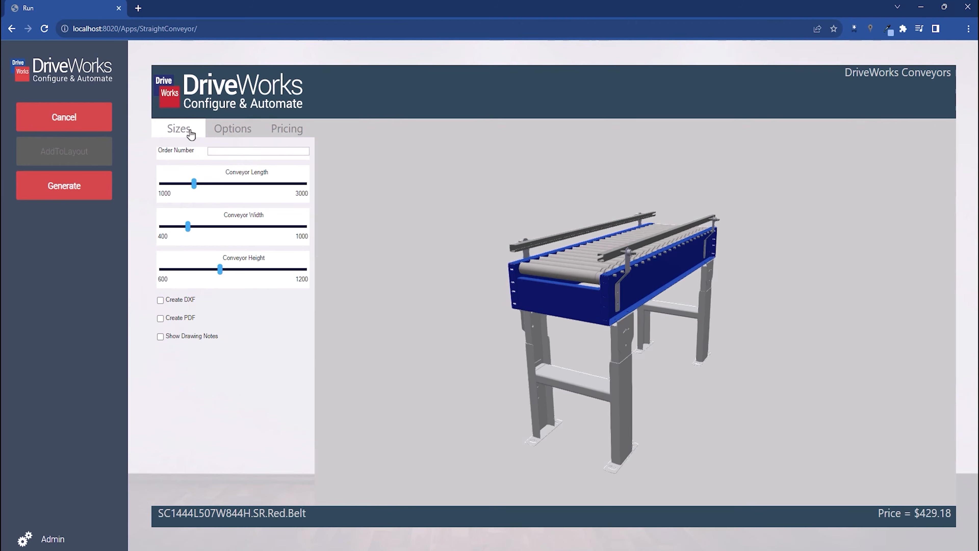
click(942, 10)
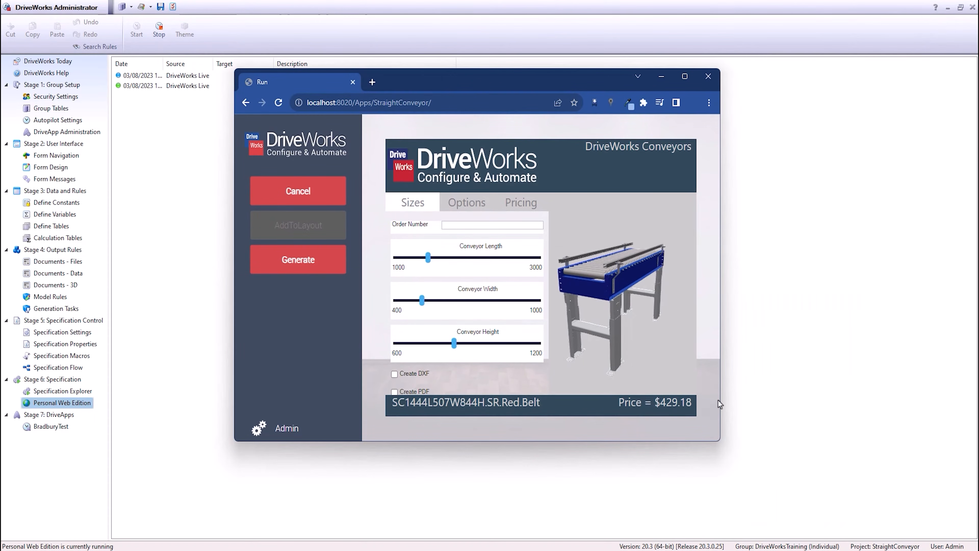
drag(719, 434, 547, 424)
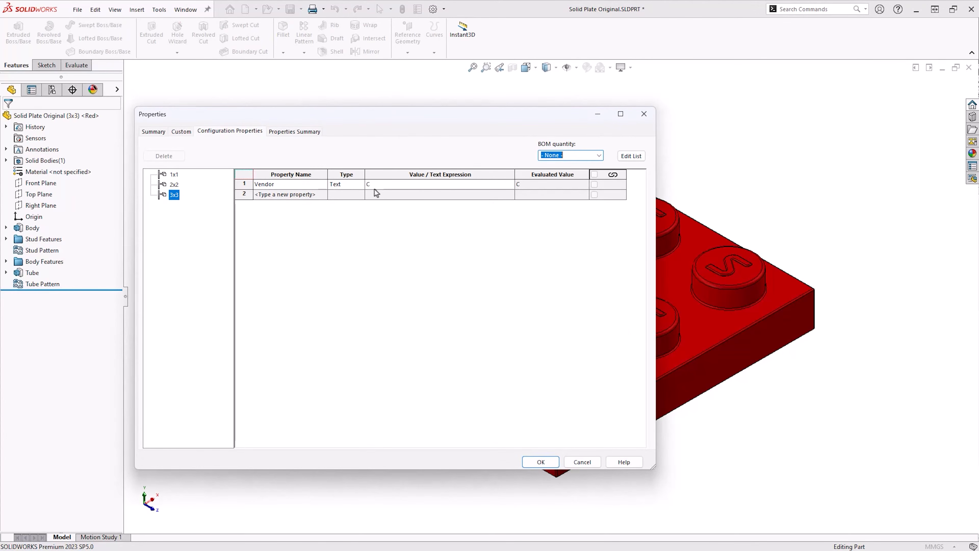
Review the Vendor configuration property for 2x2 and 1x1, then close the Properties dialog
click(175, 186)
click(176, 178)
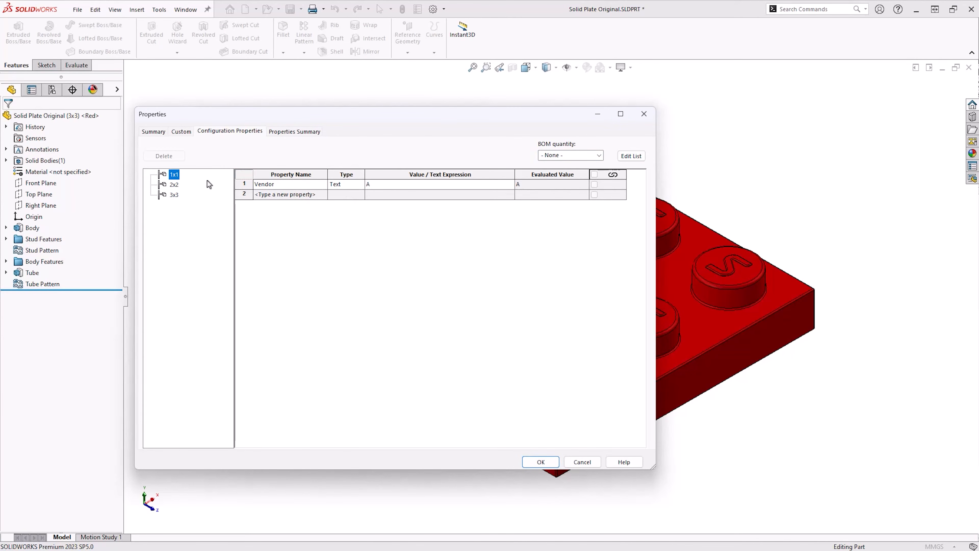
click(544, 462)
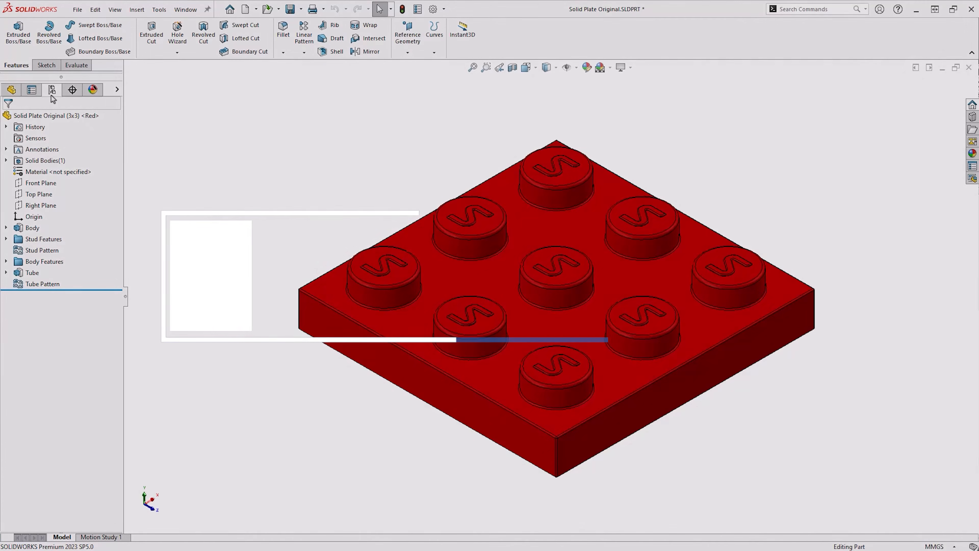
Open the plate's Excel Design Table for editing in a new window from the configuration tree
click(51, 91)
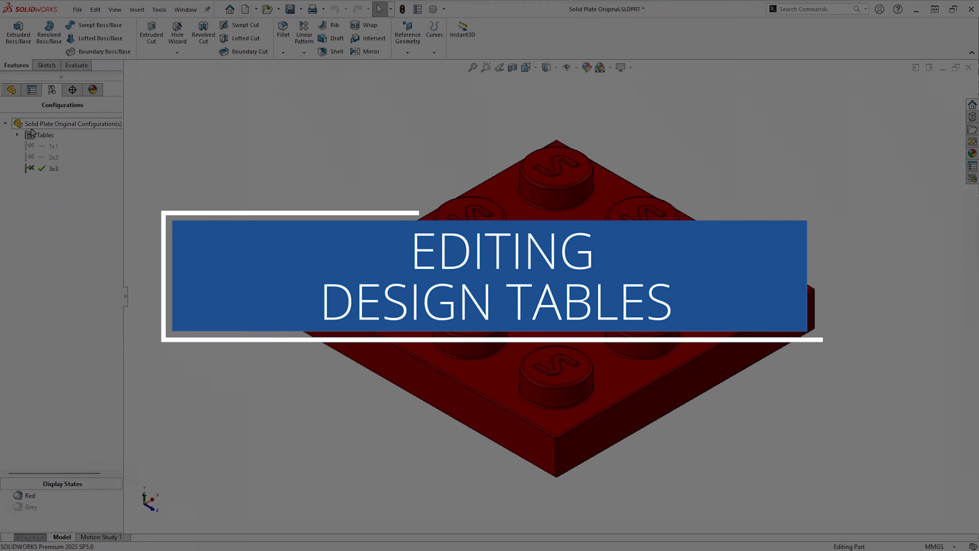
click(17, 135)
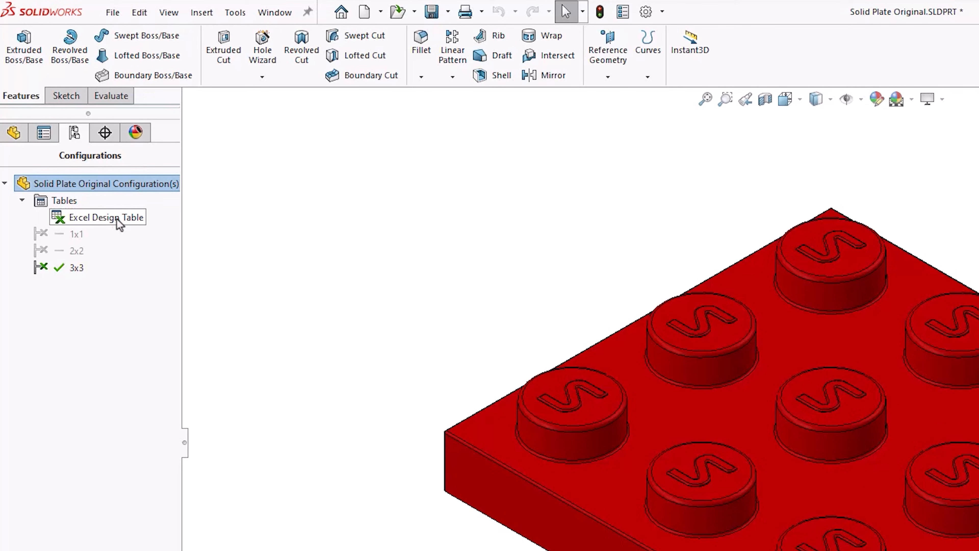
right_click(117, 222)
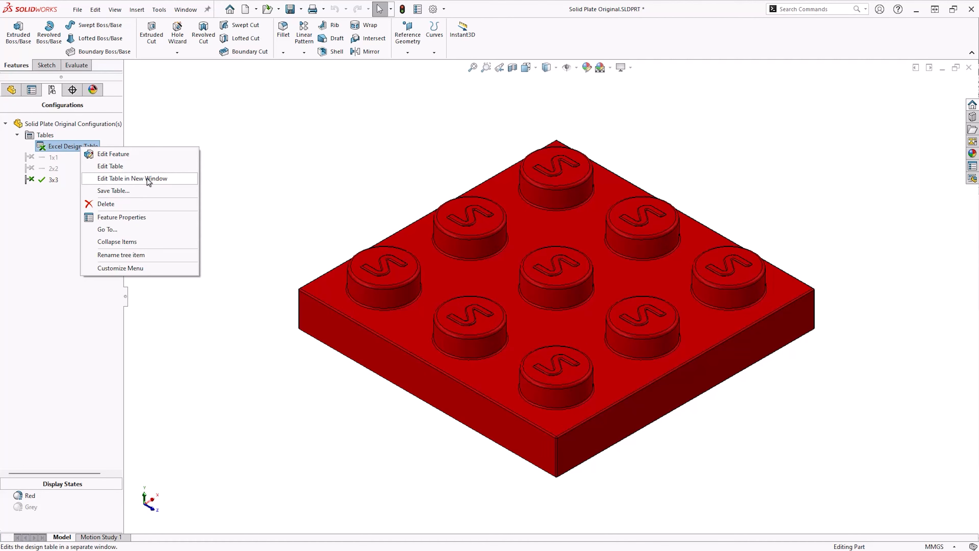
click(149, 180)
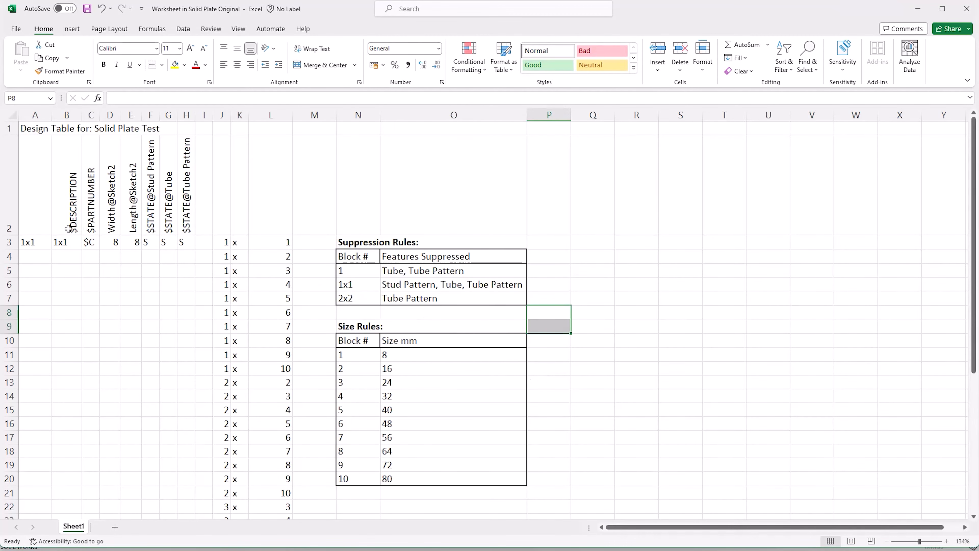
Examine the formulas in the first configuration row's name, width and Stud Pattern state cells
double_click(46, 241)
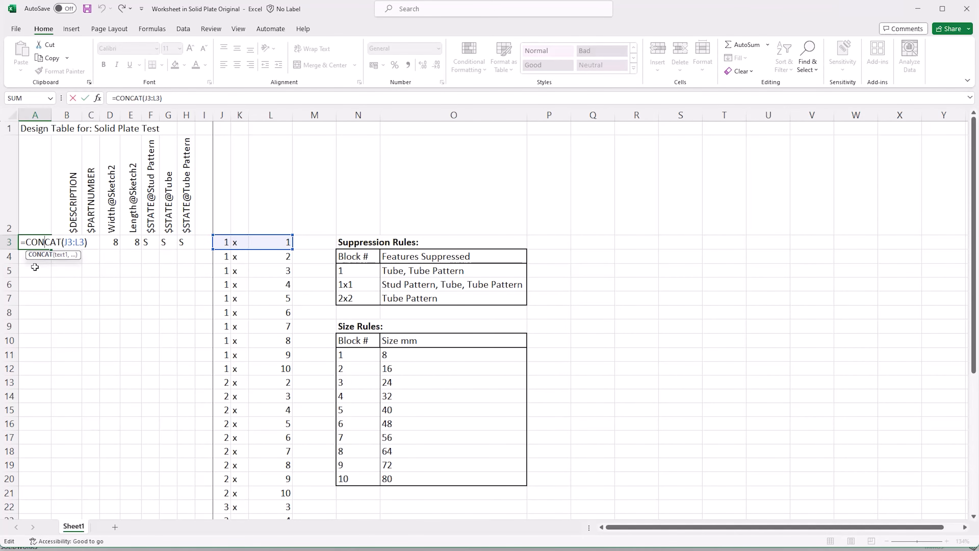
key(Escape)
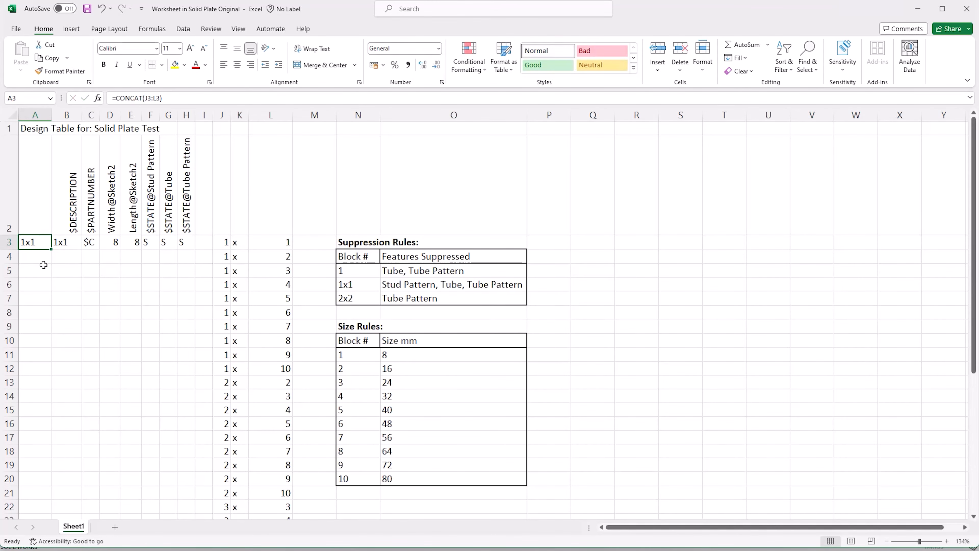
double_click(116, 245)
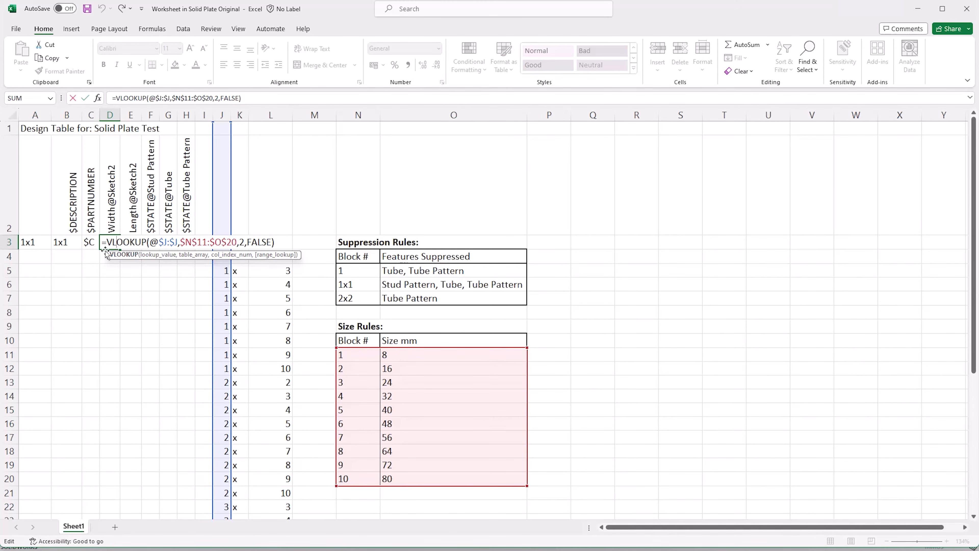
key(Escape)
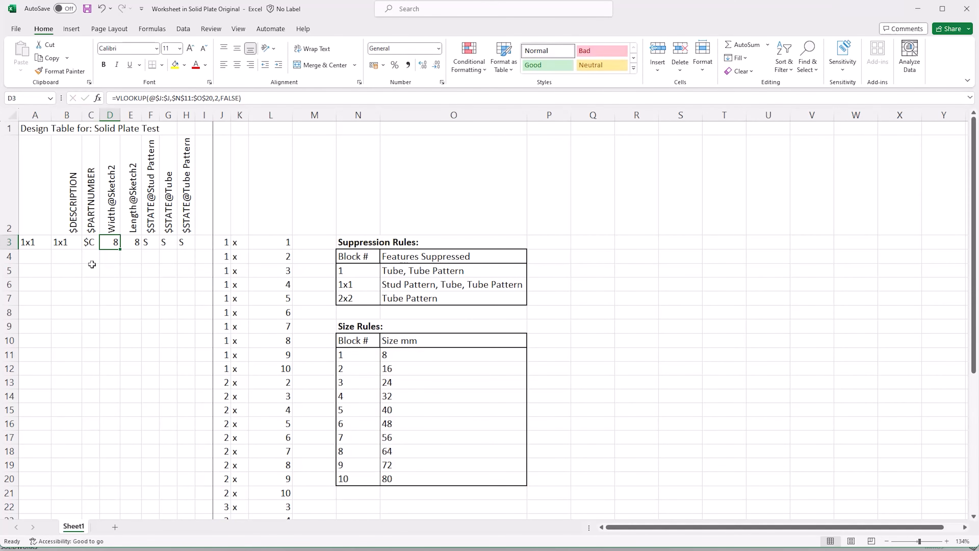
double_click(150, 243)
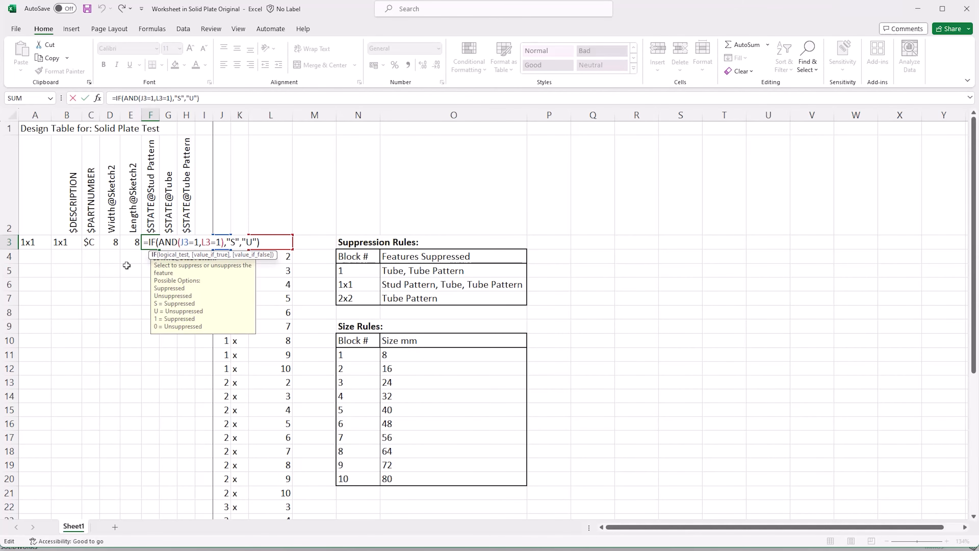
key(Escape)
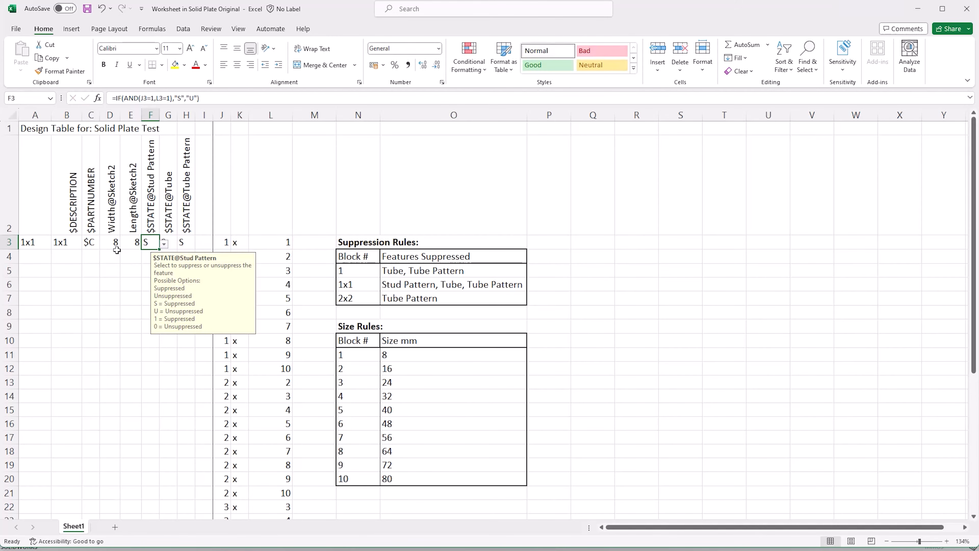
key(Escape)
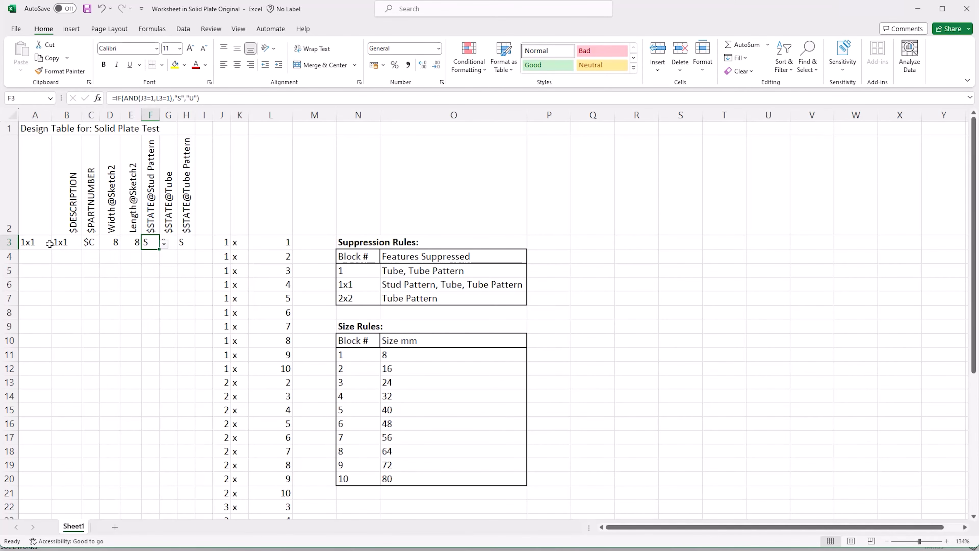
Fill the first configuration row's formulas down the table through row 36 to generate every plate size
drag(40, 245, 188, 466)
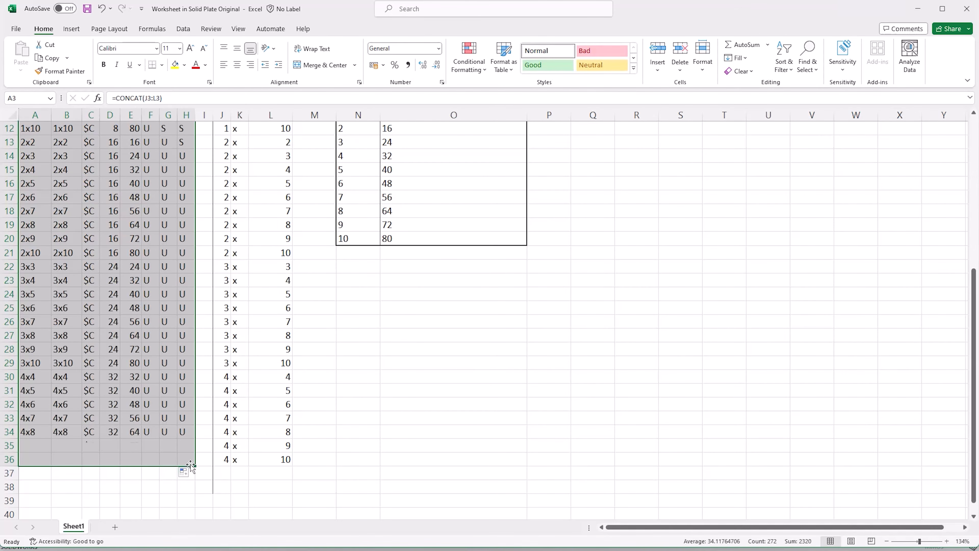
scroll(260, 418, up, 4)
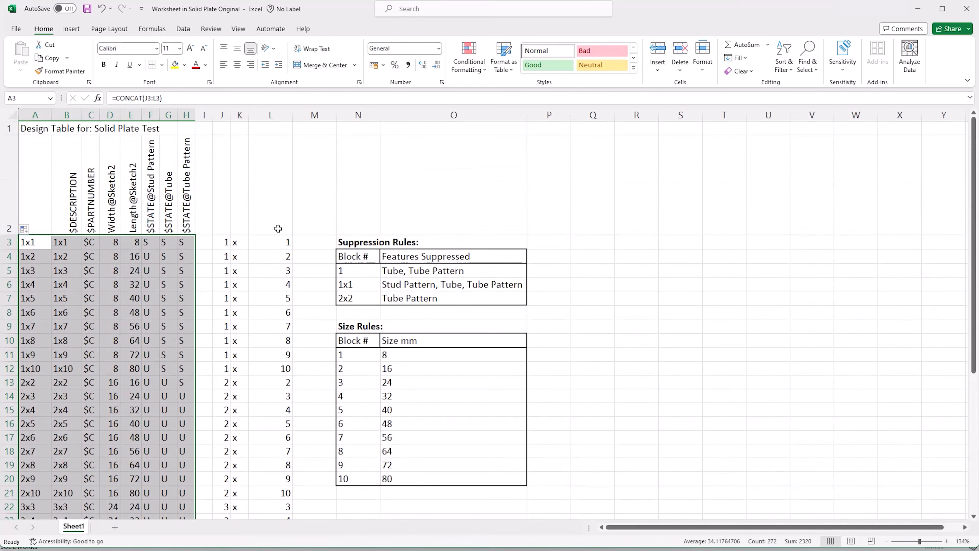
click(279, 215)
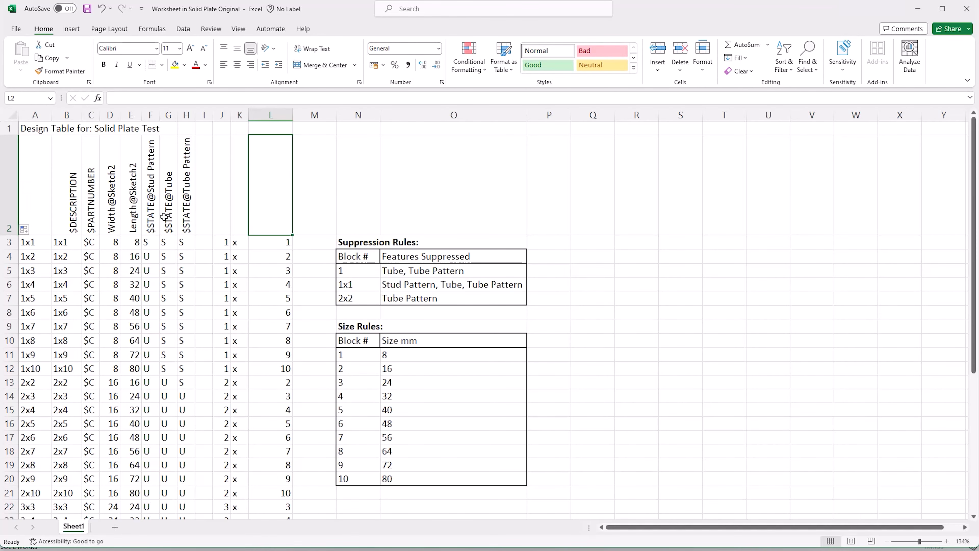
click(95, 213)
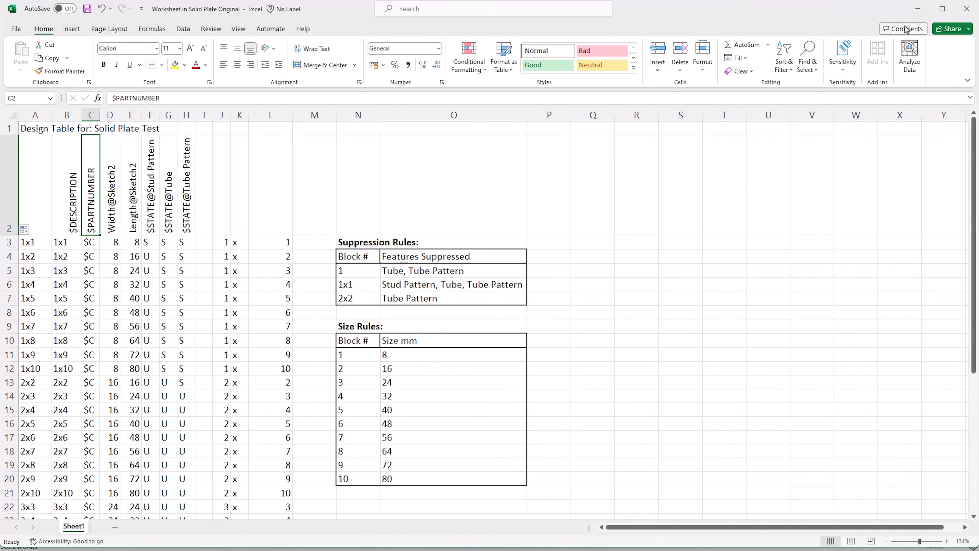
Close the design table window and accept the newly generated configurations
click(967, 8)
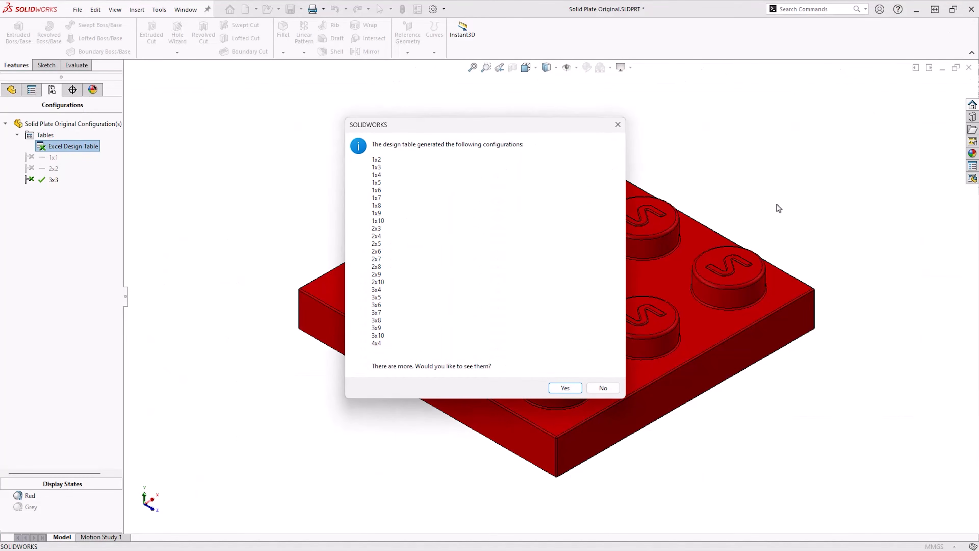
click(556, 388)
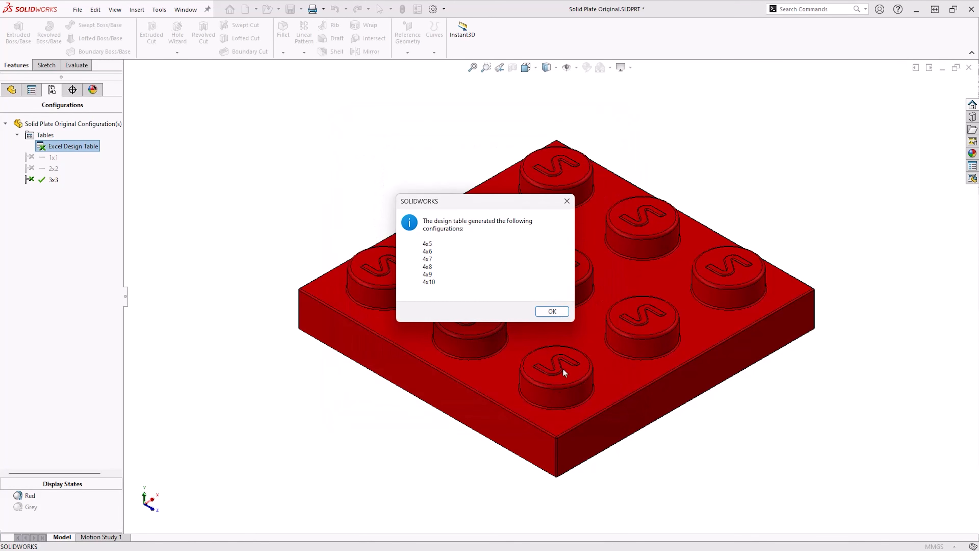
click(552, 311)
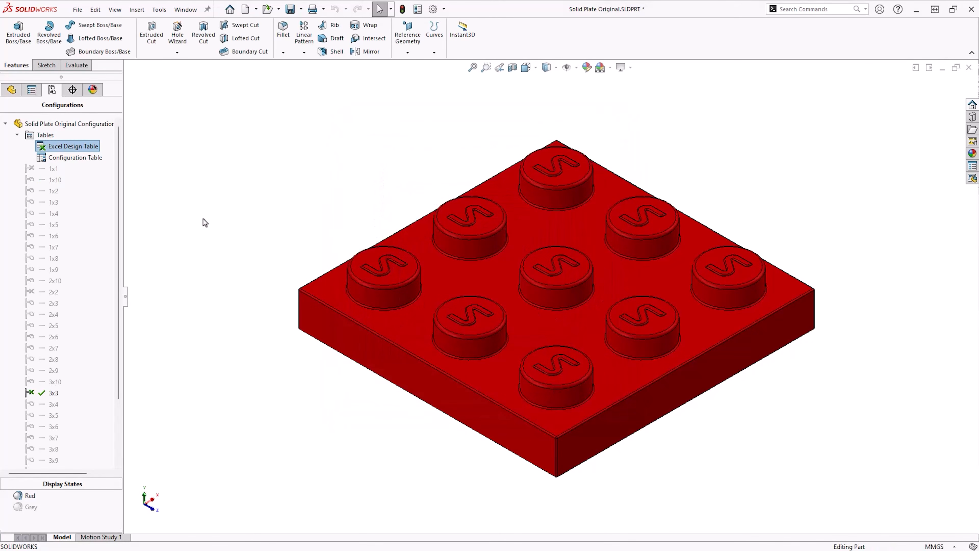
Set the configuration tree order to Numeric
right_click(69, 123)
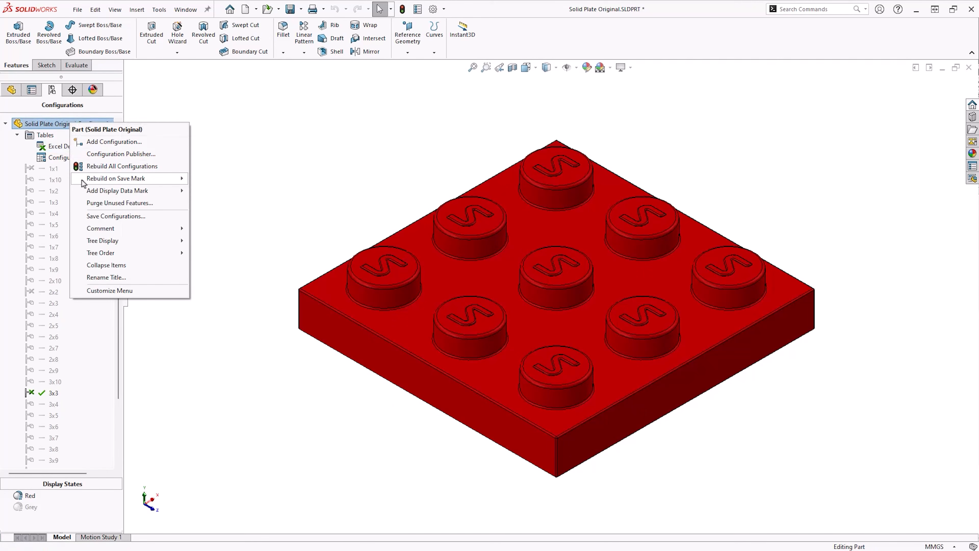
mouse_move(121, 256)
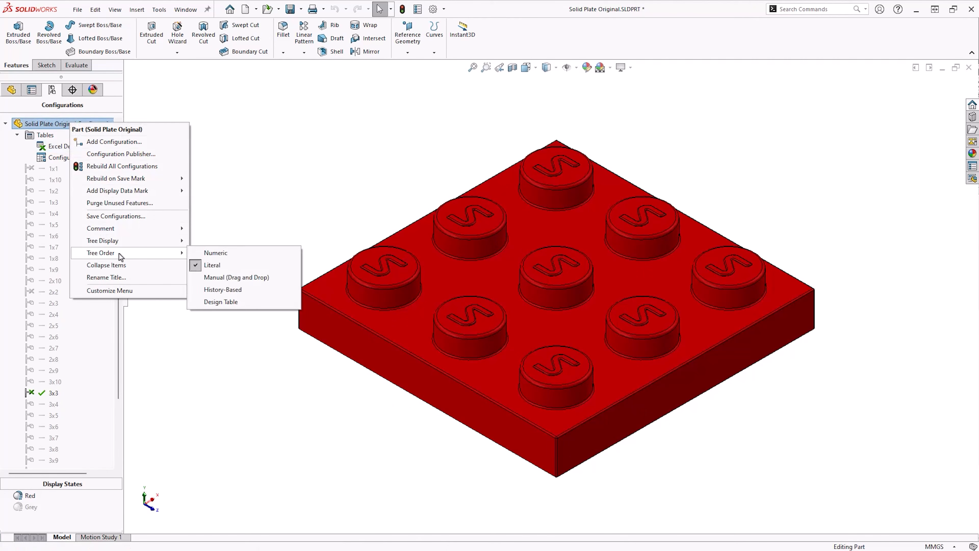
click(255, 253)
right_click(68, 148)
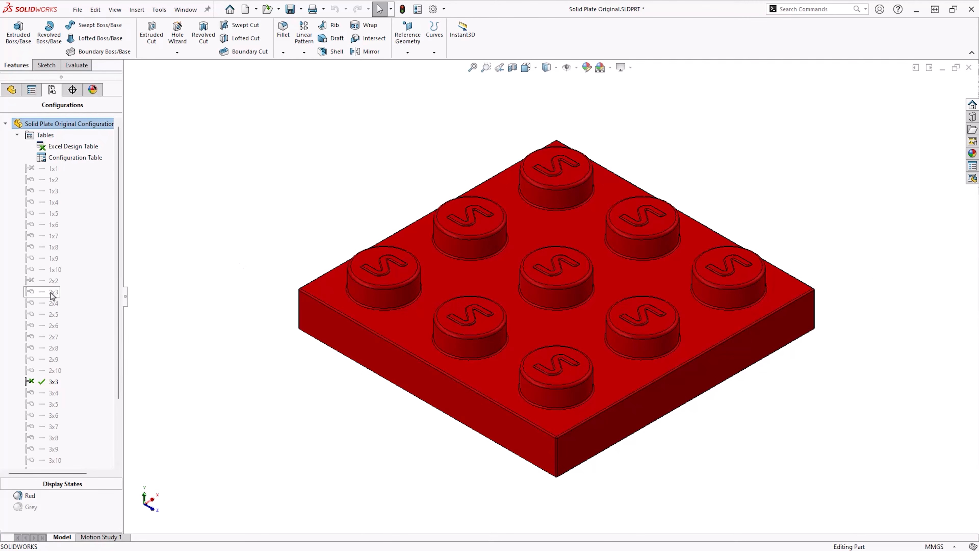
Activate the 2x3, 3x5 and 4x8 configurations in turn to check the plate
double_click(45, 296)
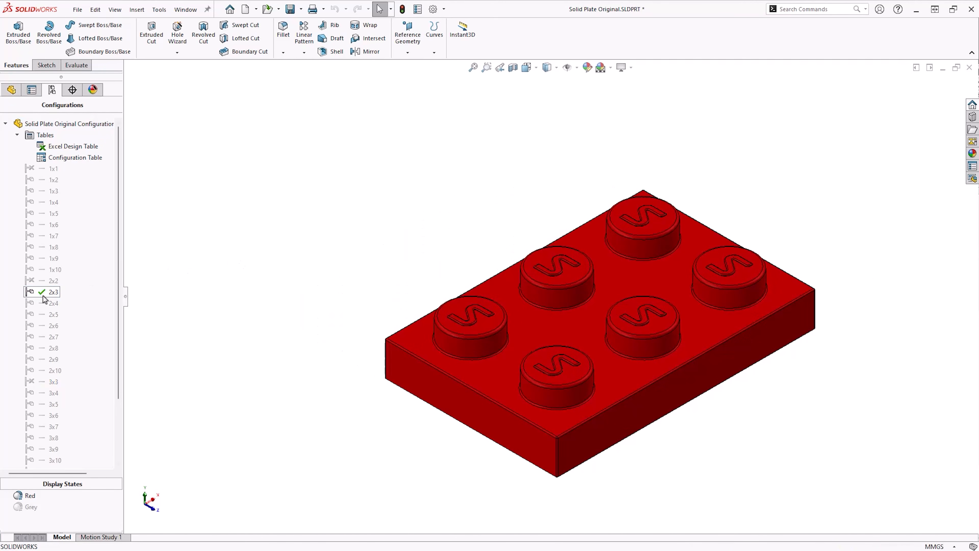
scroll(52, 329, down, 2)
double_click(48, 325)
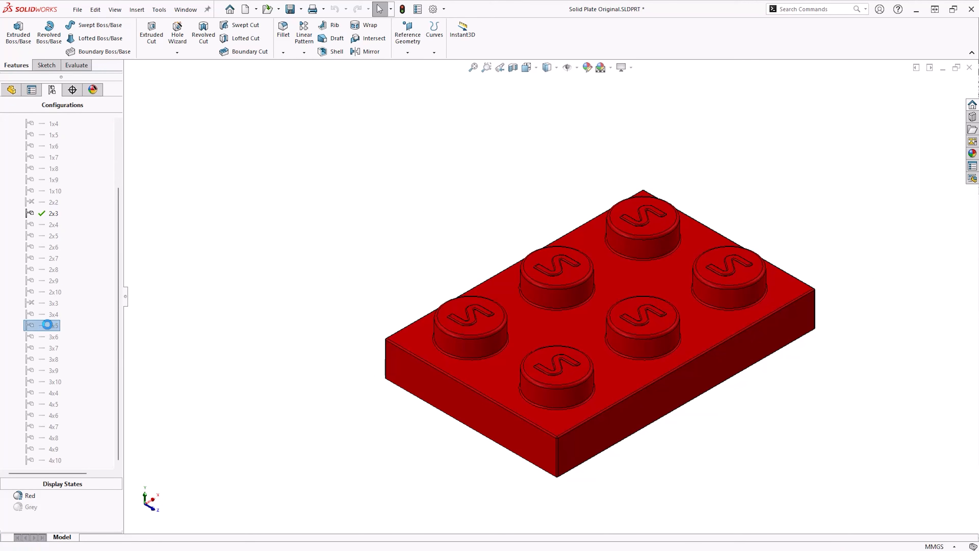
double_click(40, 437)
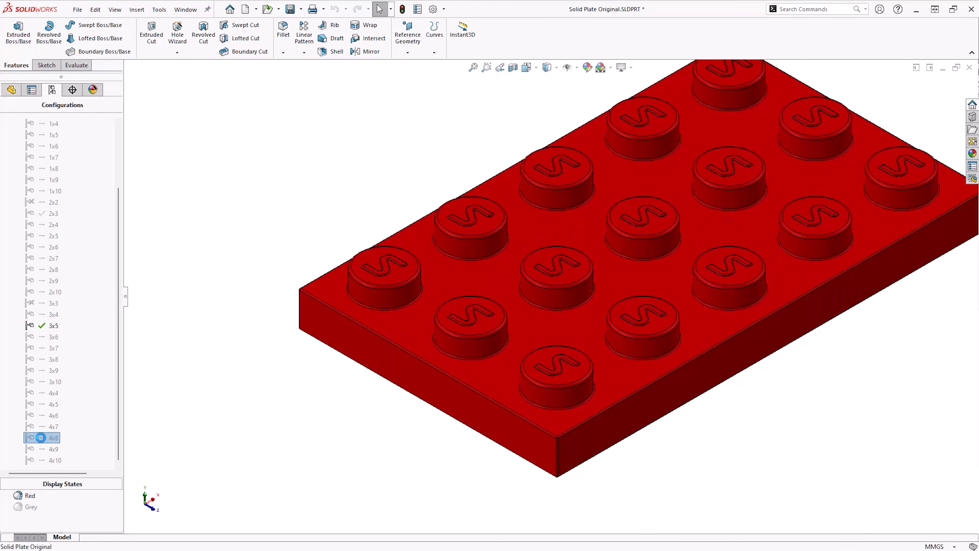